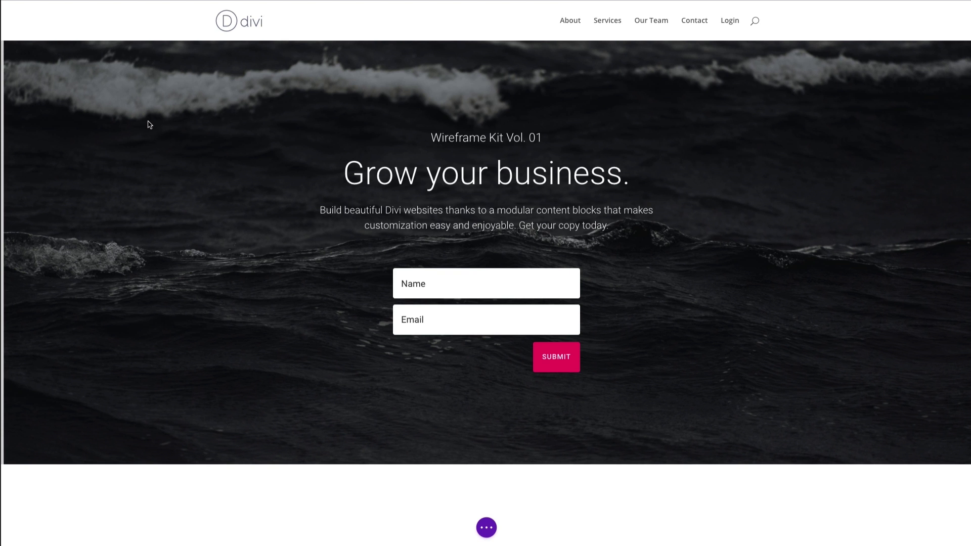
# Step: Drag the hero section to reposition it on the page
pyautogui.scroll(-3, 150, 125)
pyautogui.scroll(3, 150, 124)
pyautogui.moveTo(171, 137)
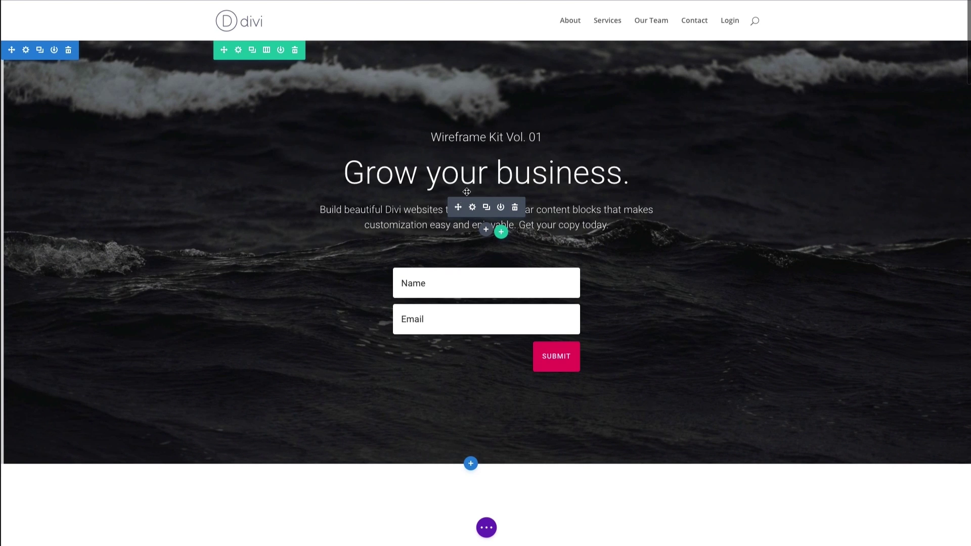
pyautogui.scroll(-1, 466, 192)
pyautogui.scroll(1, 373, 213)
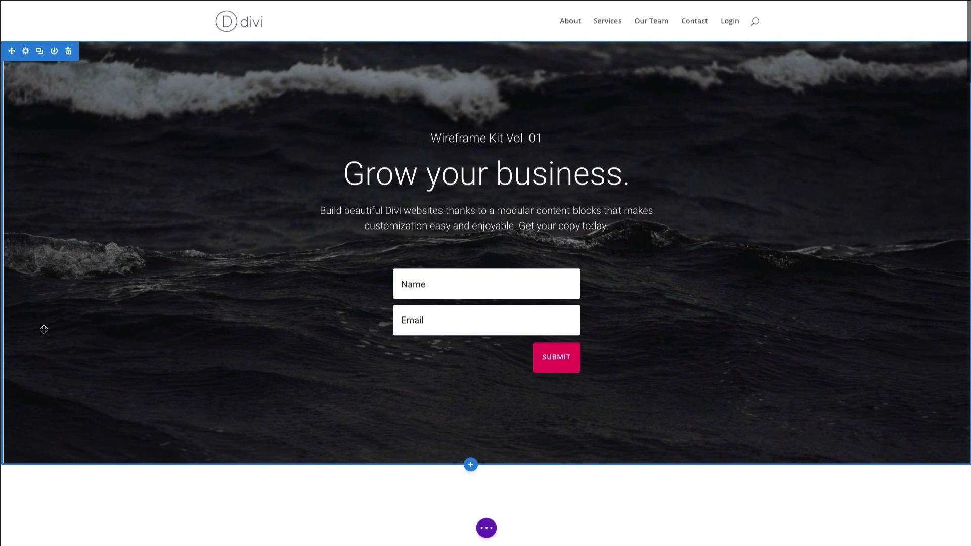
pyautogui.scroll(-4, 46, 329)
pyautogui.scroll(4, 48, 329)
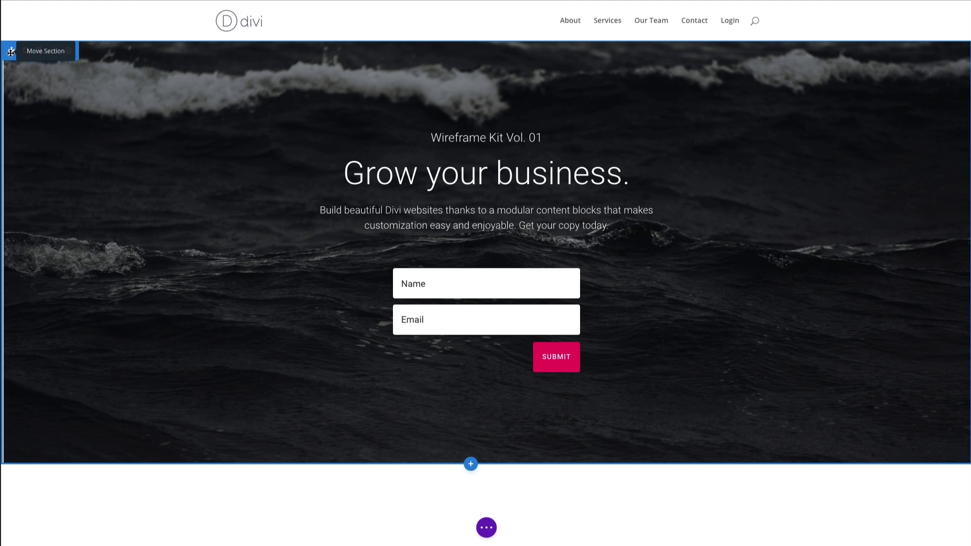
pyautogui.moveTo(10, 51); pyautogui.dragTo(77, 76)
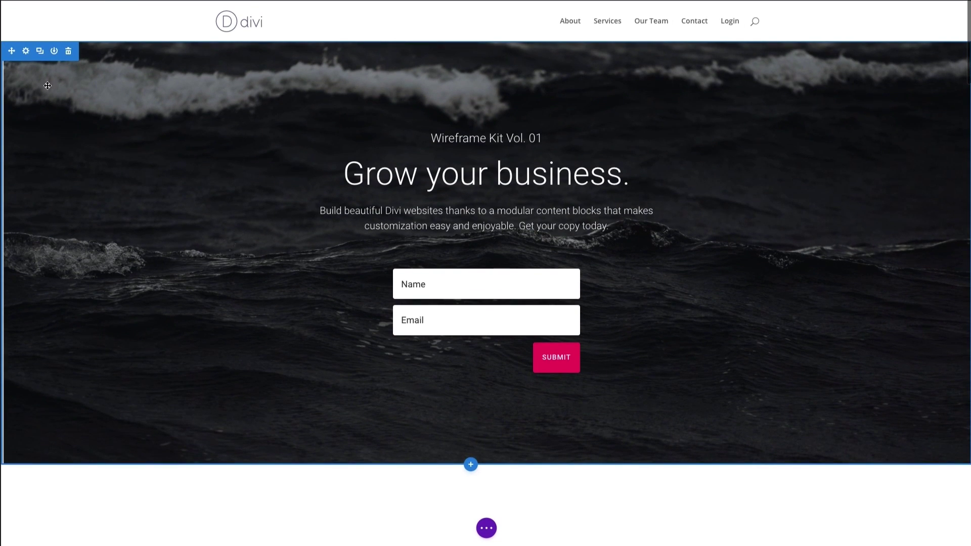
# Step: Remove the hero's ocean background image and give it a solid black #000000 background colour
pyautogui.click(26, 51)
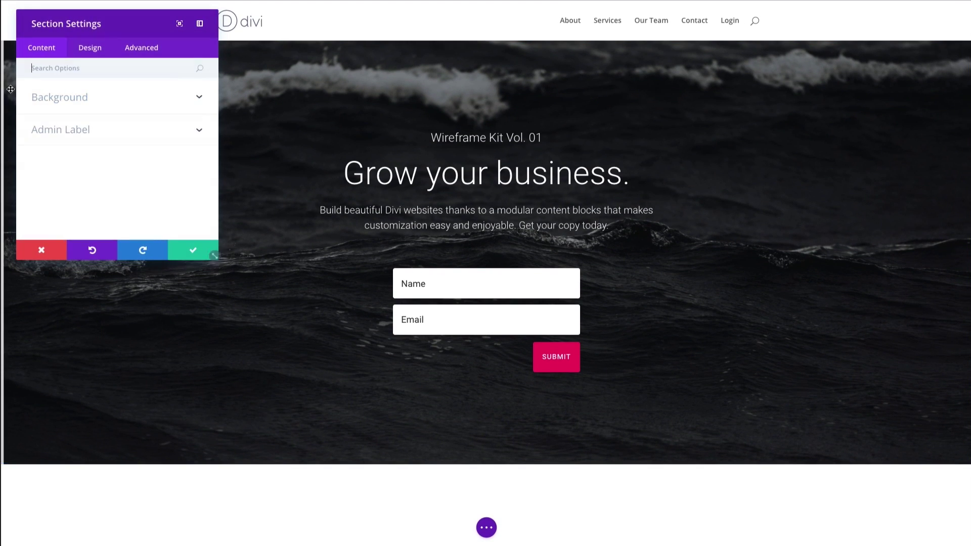
pyautogui.click(91, 105)
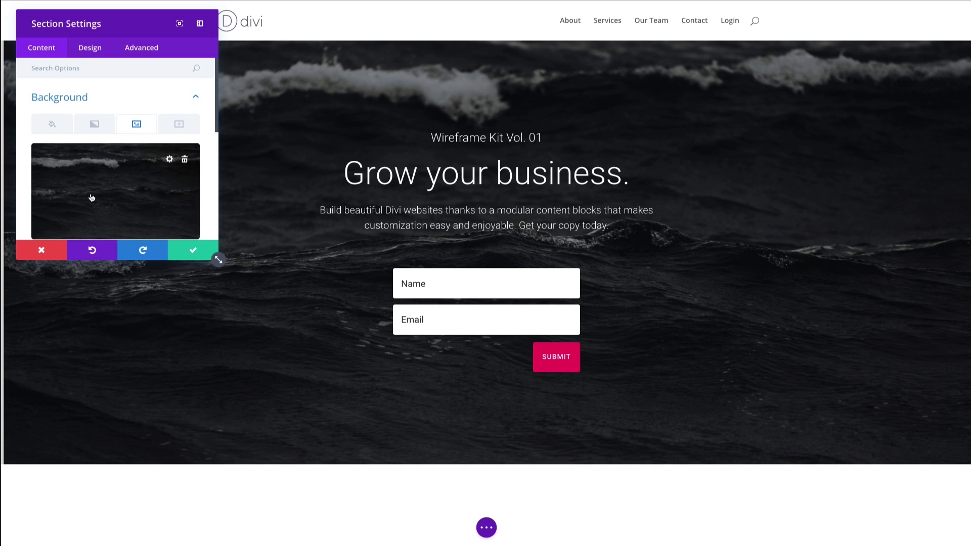
pyautogui.scroll(-3, 91, 195)
pyautogui.scroll(1, 93, 182)
pyautogui.moveTo(137, 163)
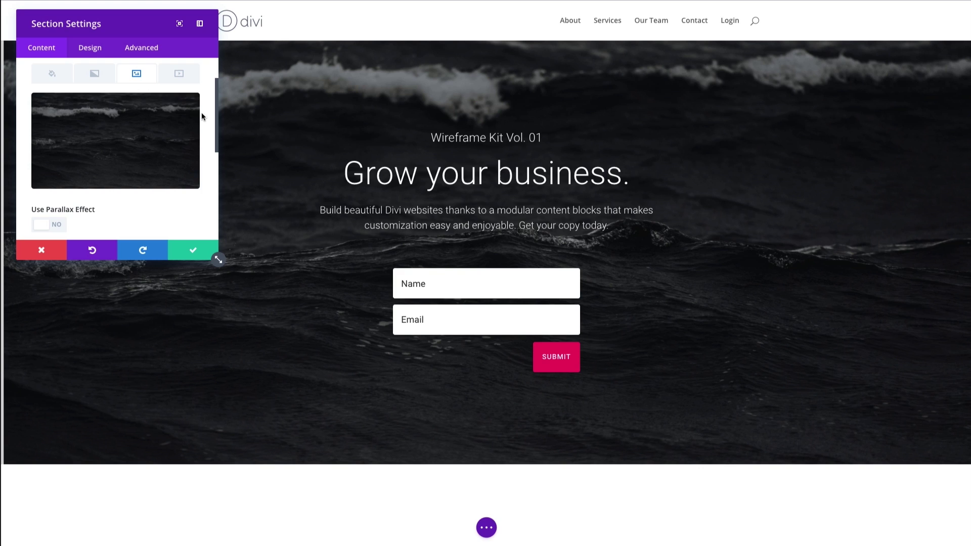
pyautogui.click(185, 112)
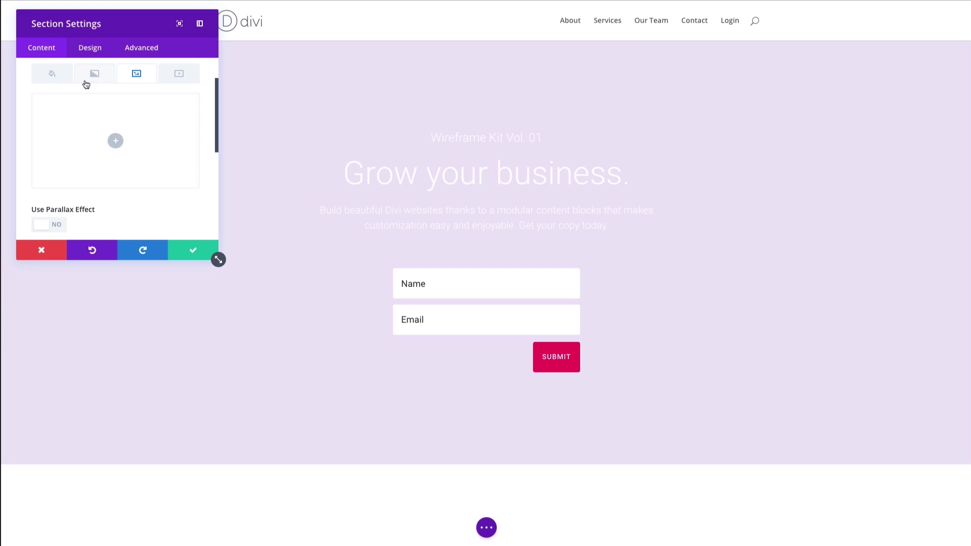
pyautogui.click(51, 75)
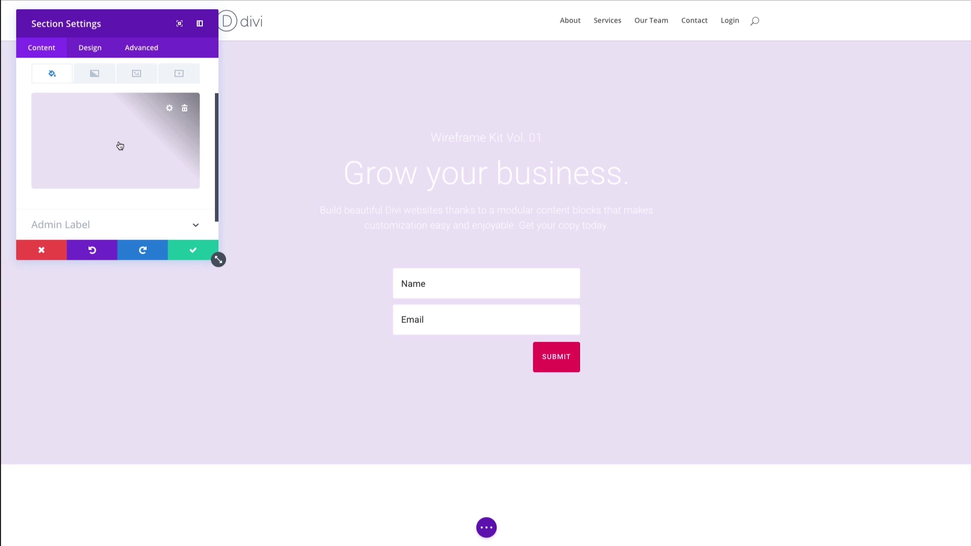
pyautogui.click(120, 145)
pyautogui.click(45, 190)
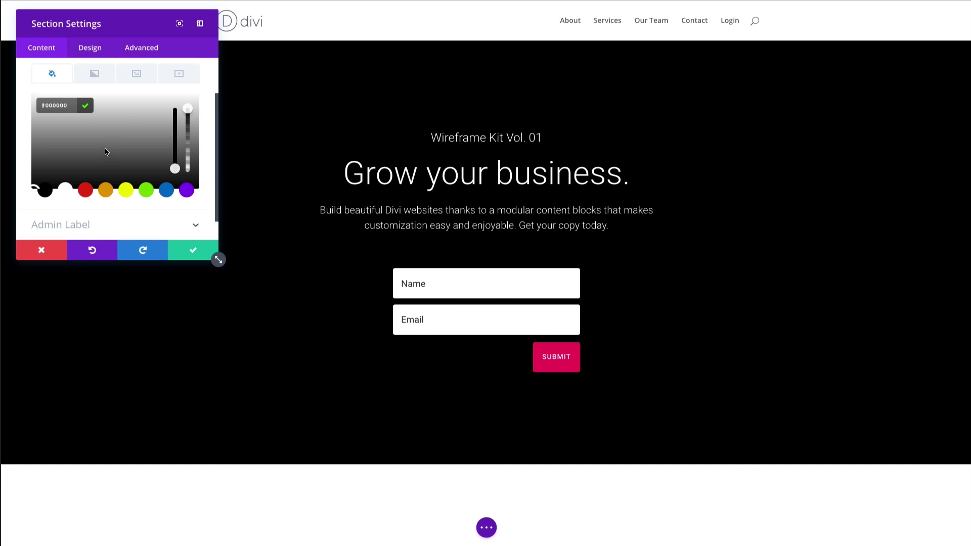
pyautogui.scroll(1, 105, 147)
pyautogui.scroll(-1, 105, 148)
pyautogui.scroll(1, 106, 147)
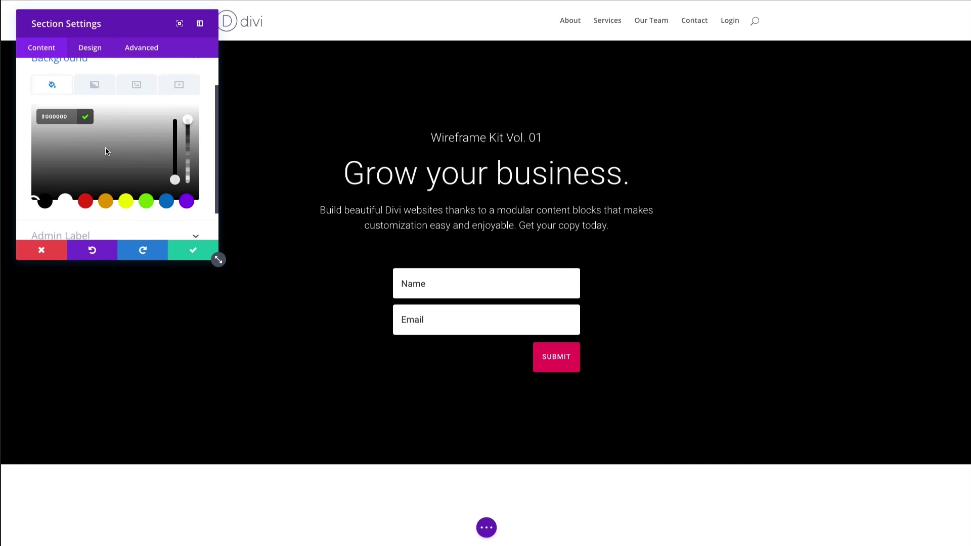
# Step: Check the hero's Spacing values (0px top and bottom padding), then view its Advanced options
pyautogui.click(91, 48)
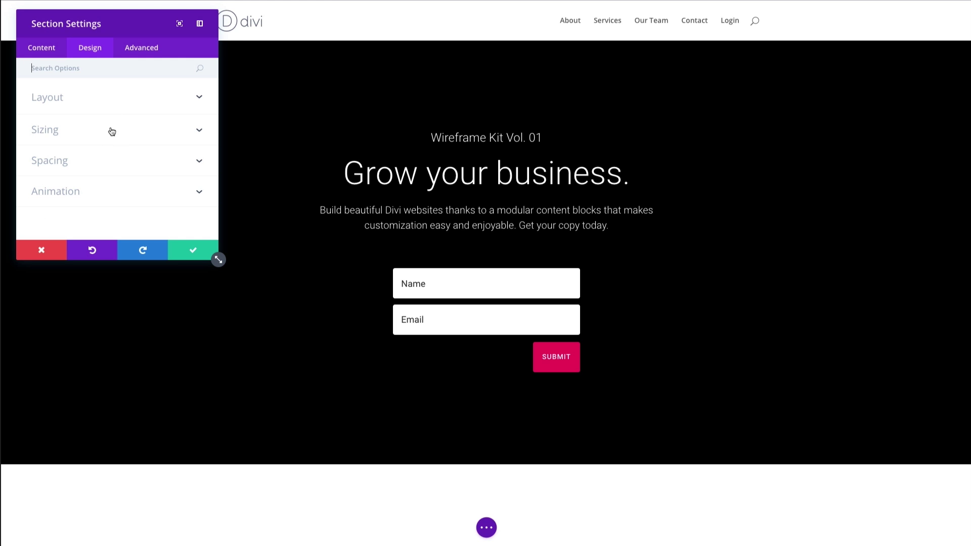
pyautogui.click(103, 176)
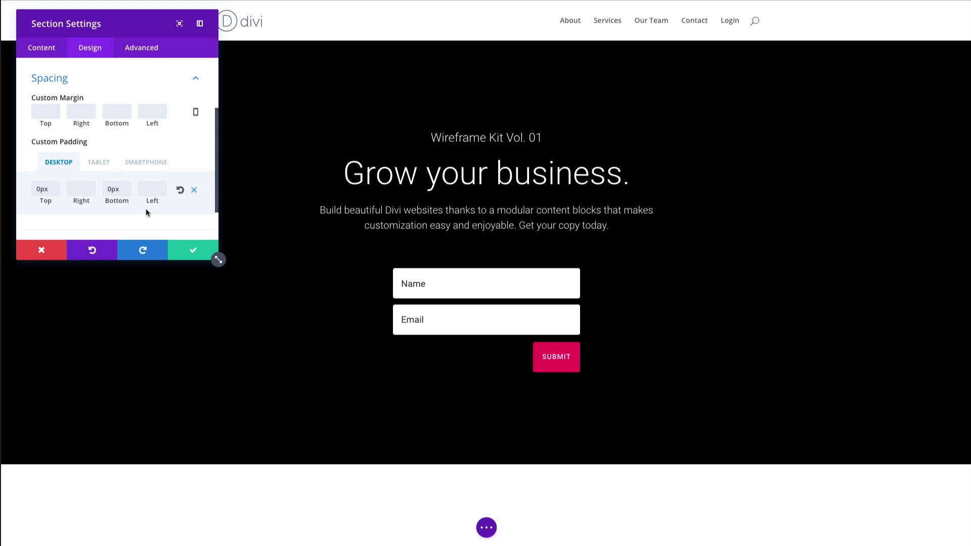
pyautogui.click(145, 50)
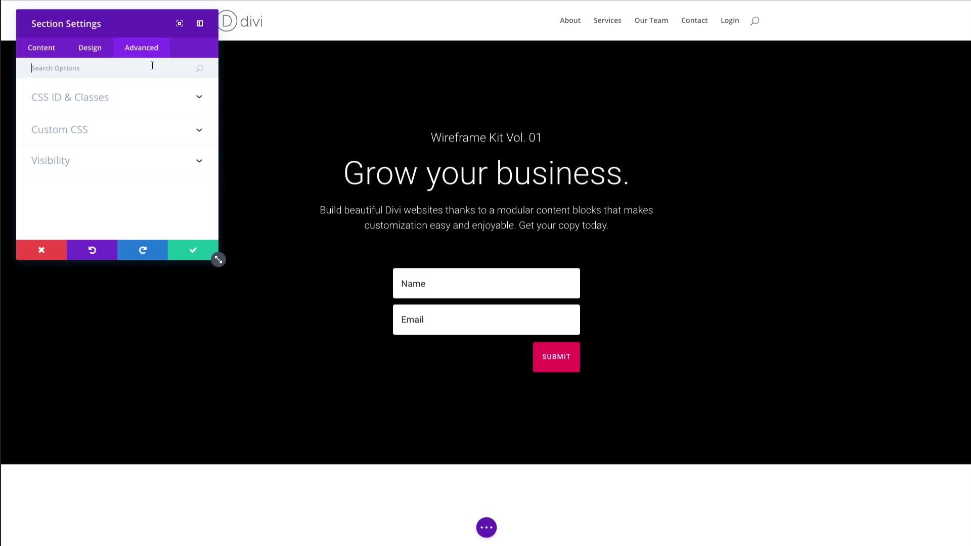
# Step: Inspect the hero's CSS ID & Classes and Custom CSS fields, including the Main Element help
pyautogui.click(105, 99)
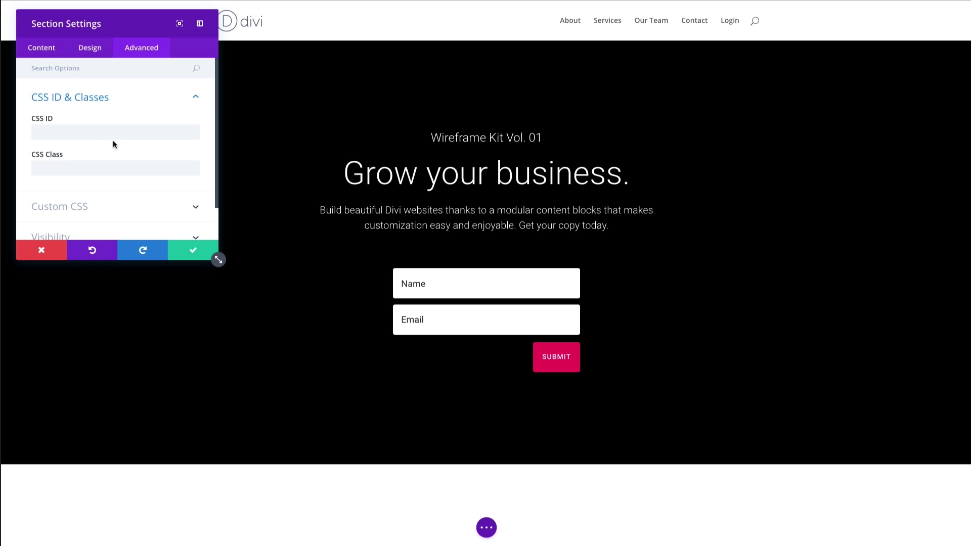
pyautogui.scroll(-1, 115, 152)
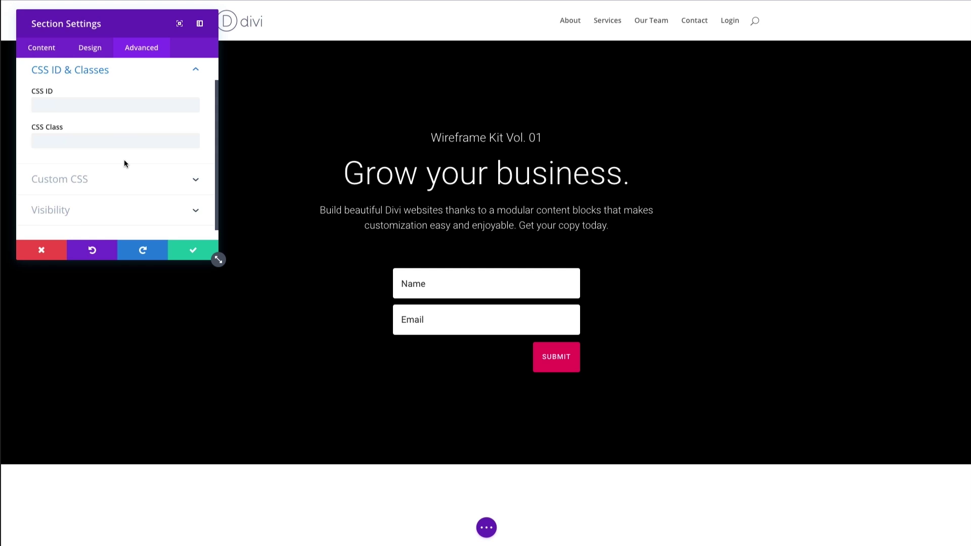
pyautogui.click(120, 181)
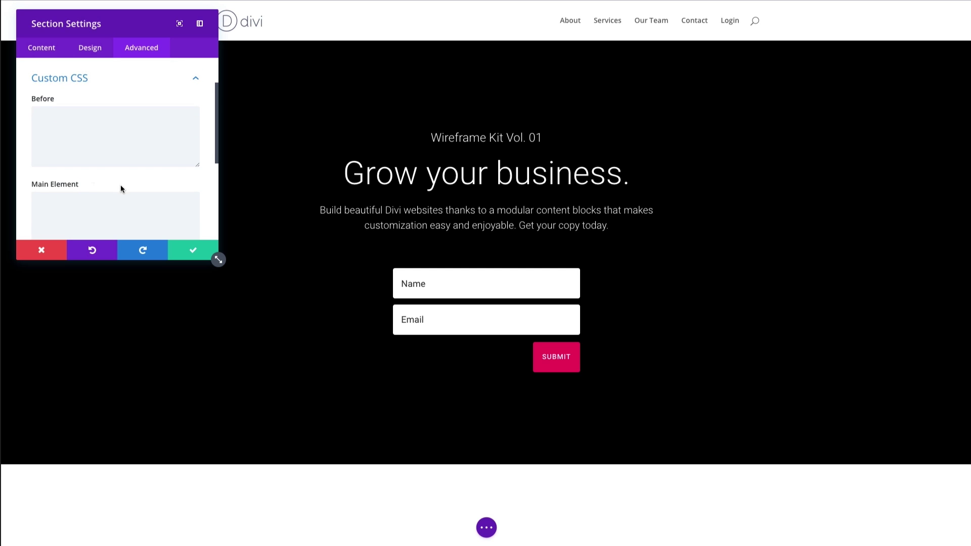
pyautogui.scroll(-2, 120, 189)
pyautogui.click(95, 161)
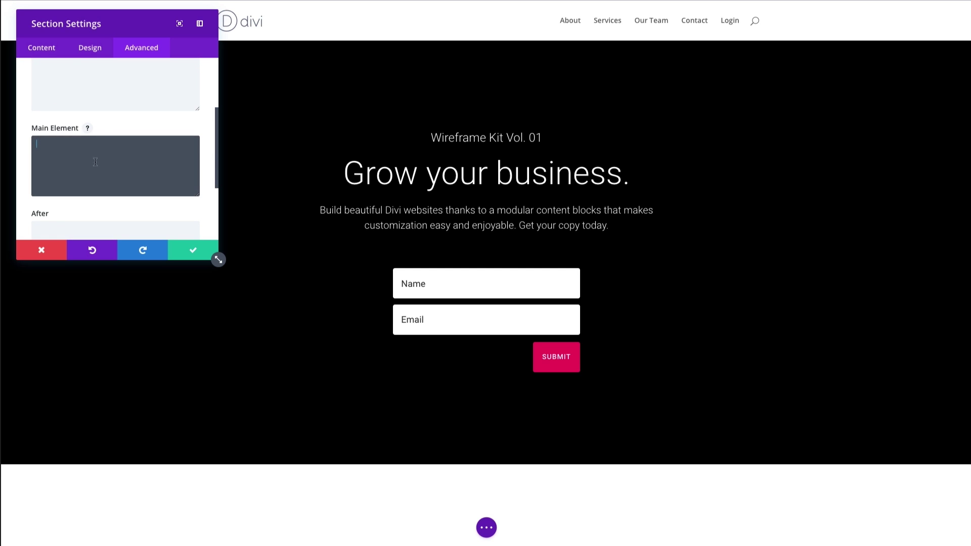
pyautogui.scroll(-3, 107, 164)
pyautogui.scroll(3, 114, 162)
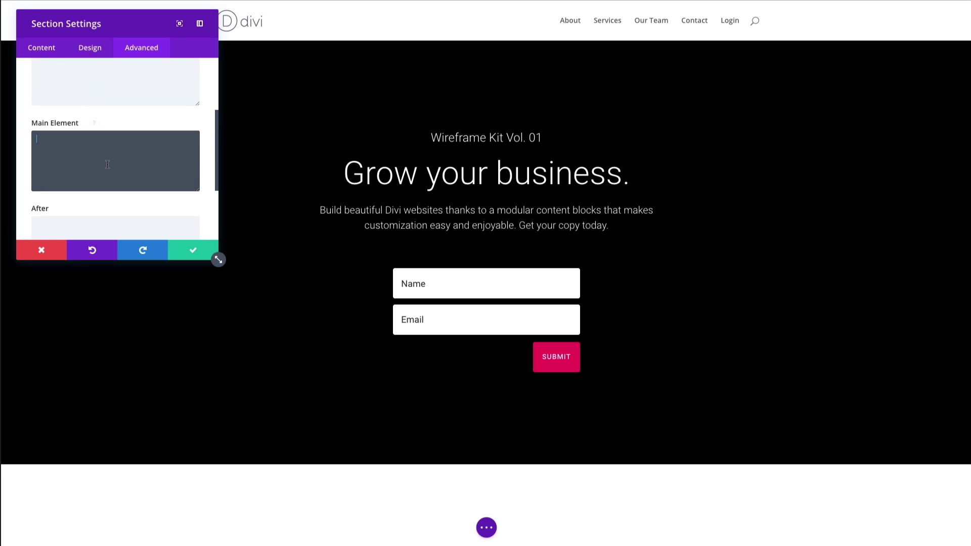
pyautogui.click(87, 130)
pyautogui.scroll(-3, 136, 195)
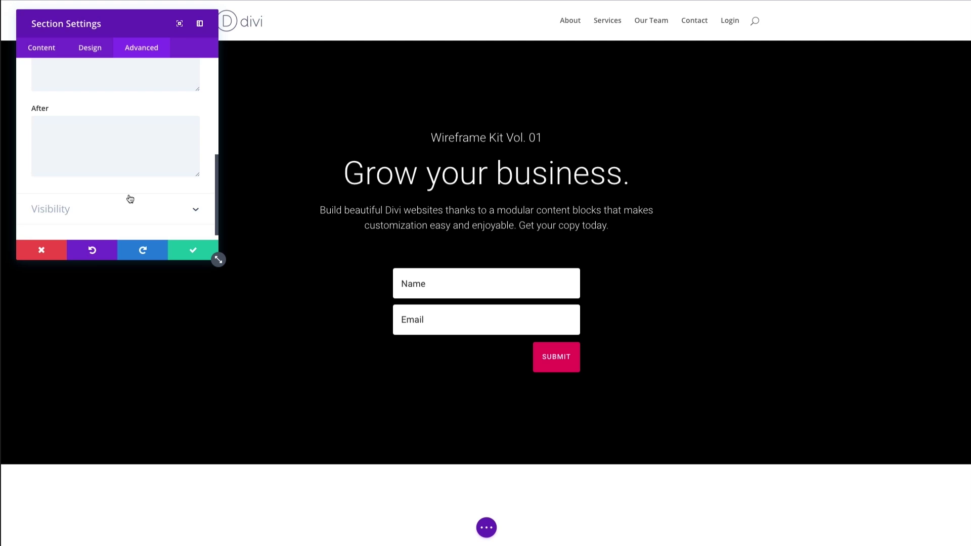
# Step: Check the hero's per-device Visibility options, then return to its content settings
pyautogui.click(120, 205)
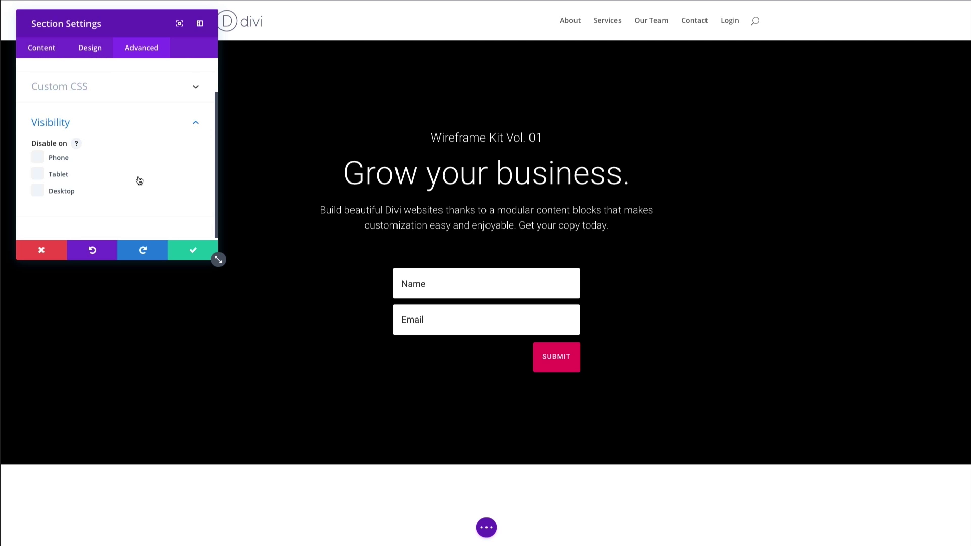
pyautogui.click(89, 50)
pyautogui.click(55, 55)
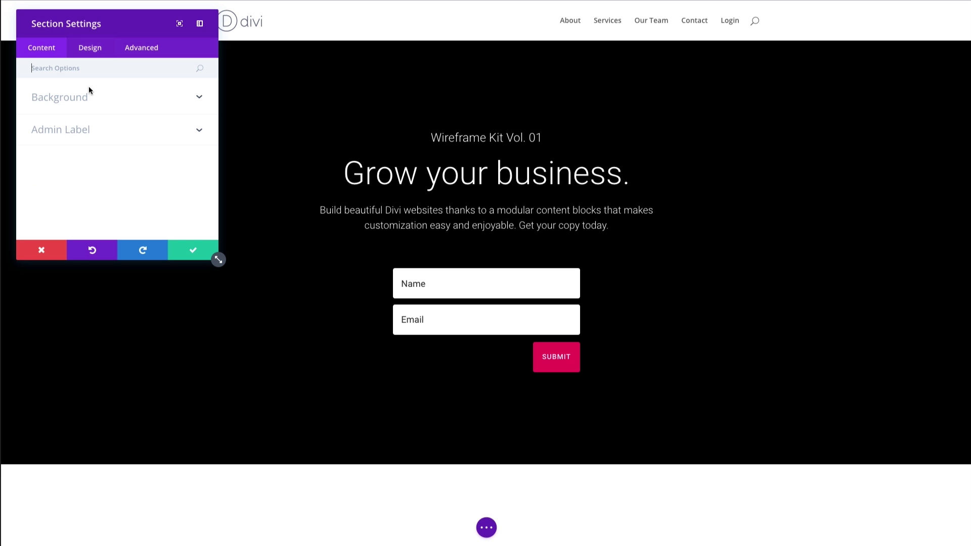
# Step: Discard the black background change and close the hero's settings, keeping the ocean image
pyautogui.click(43, 251)
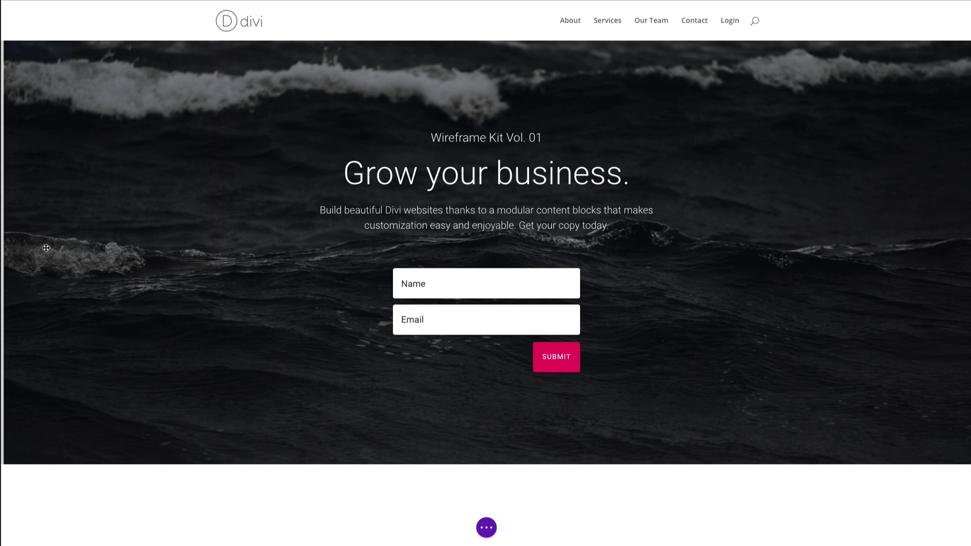
pyautogui.scroll(-5, 760, 184)
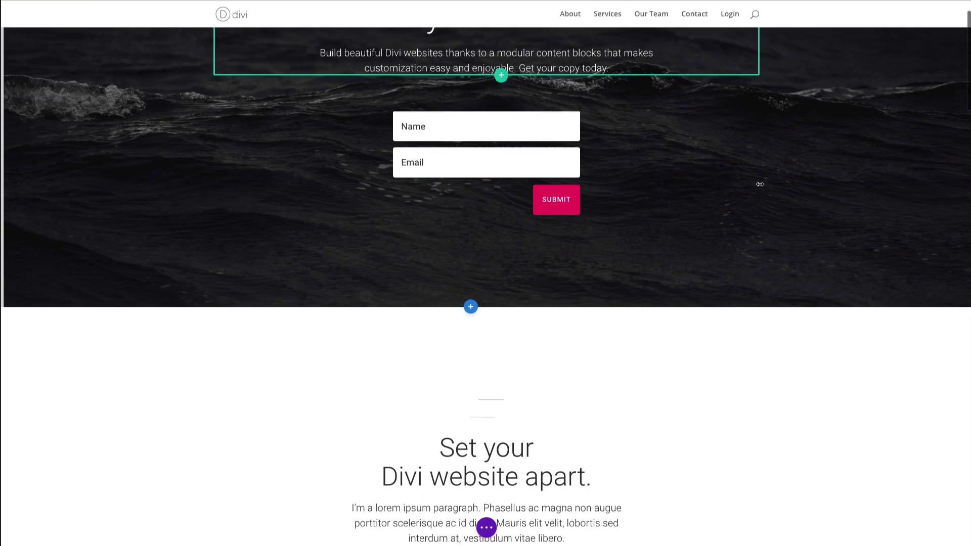
pyautogui.scroll(2, 717, 184)
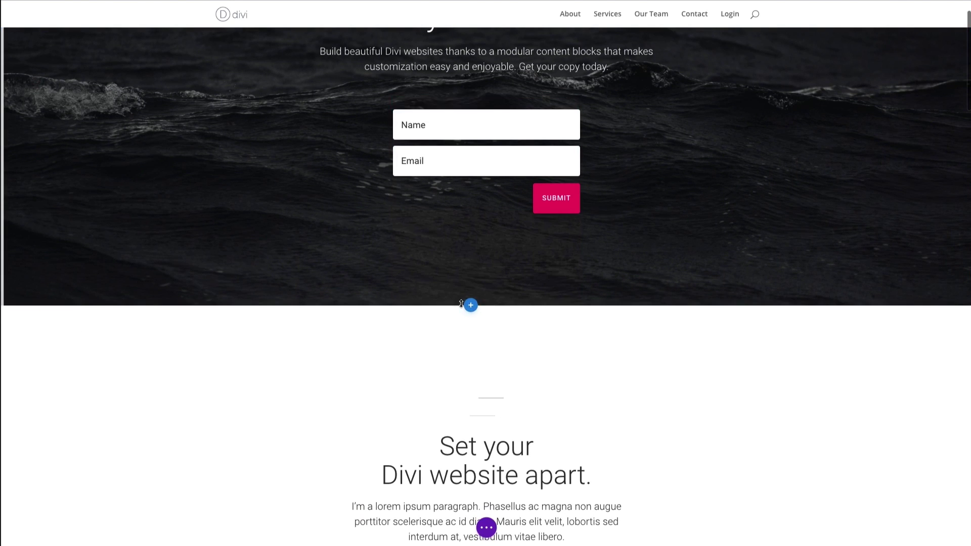
pyautogui.scroll(1, 235, 259)
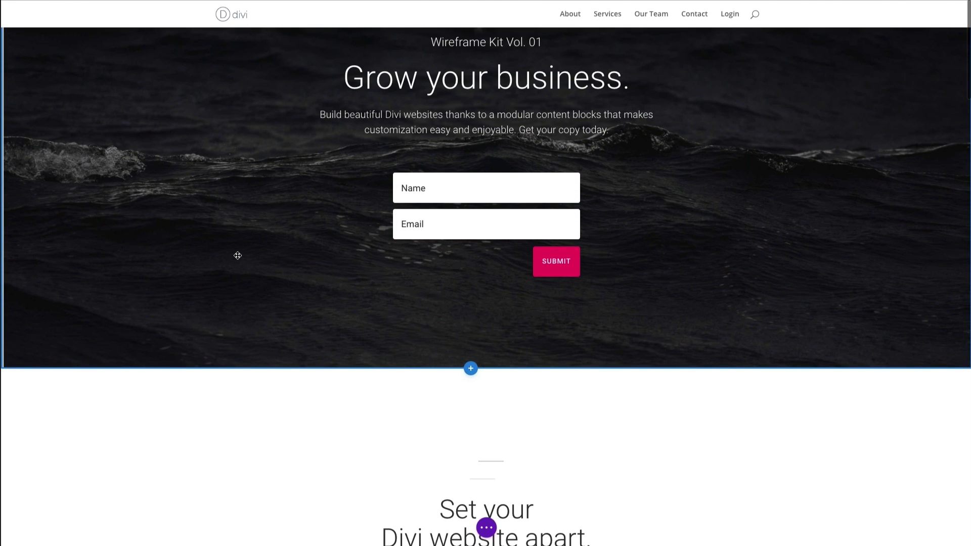
pyautogui.moveTo(470, 336)
pyautogui.moveTo(475, 361)
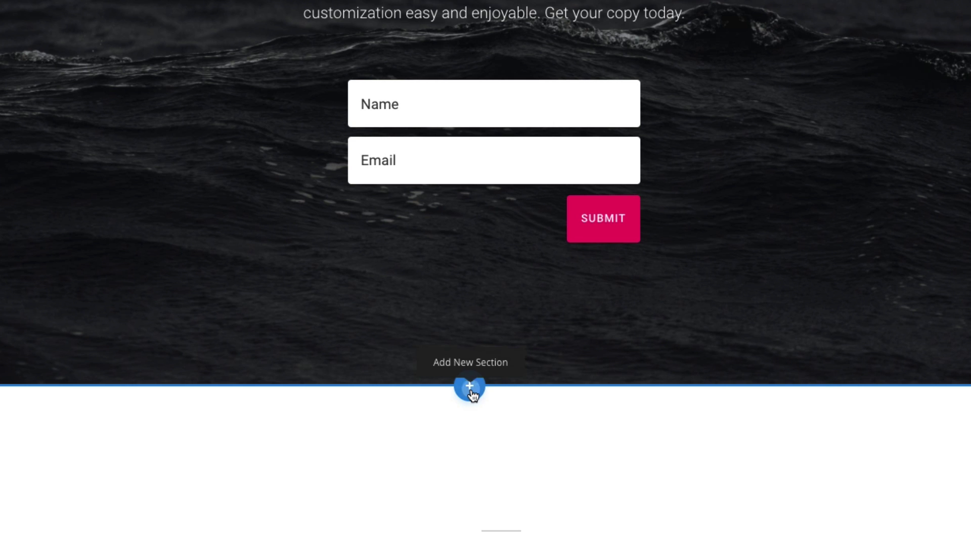
# Step: Add a Specialty section below the hero using the left-sidebar column layout
pyautogui.click(470, 389)
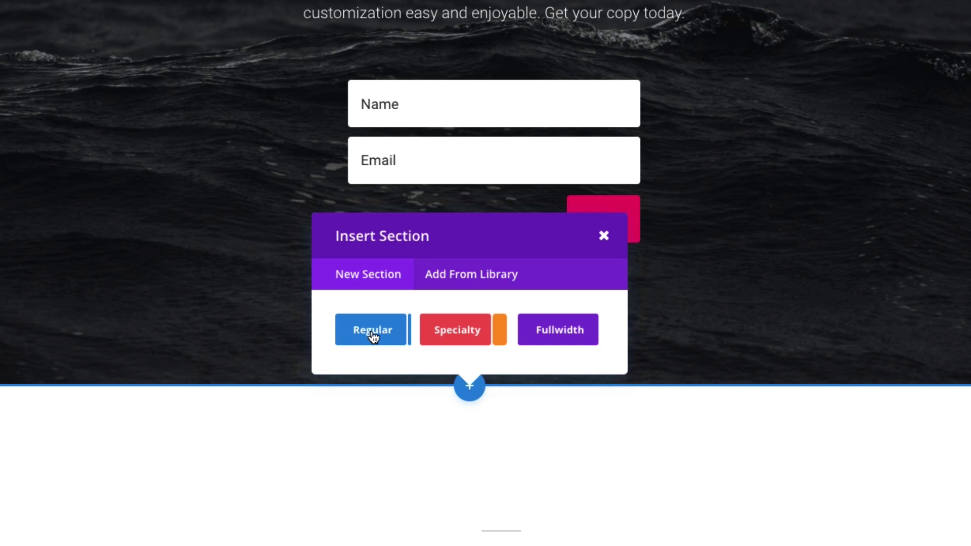
pyautogui.click(455, 334)
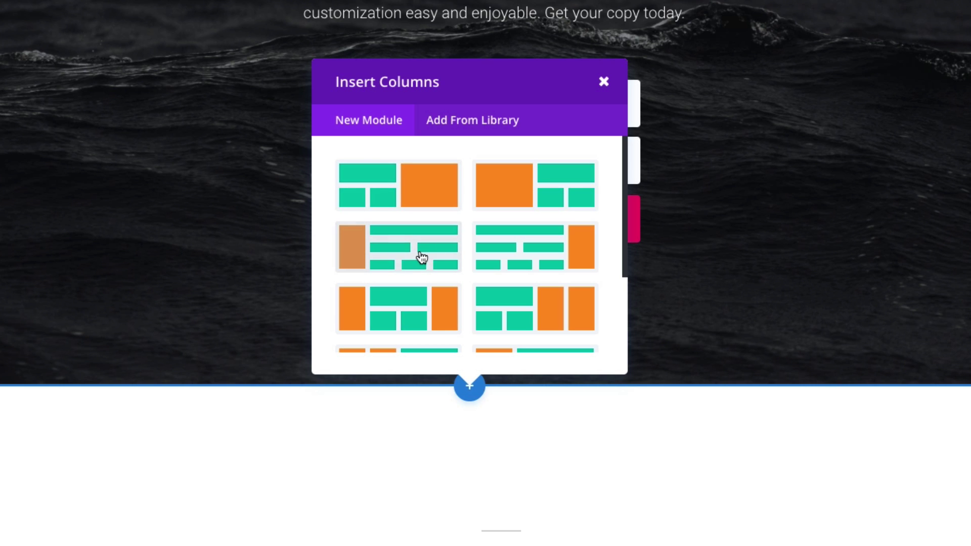
pyautogui.press('Escape')
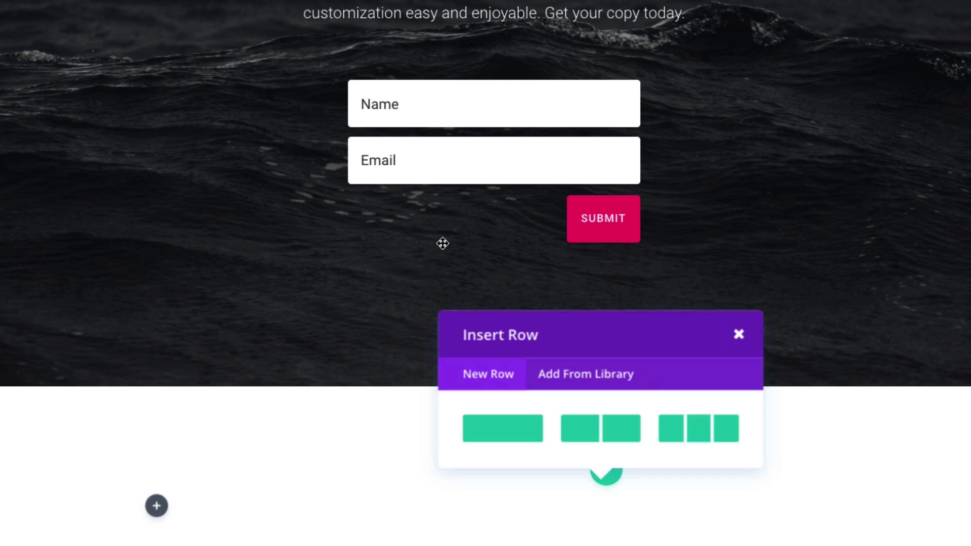
# Step: Add a two-column row with a Text module reading 'this is a column', and copy it into the right column
pyautogui.scroll(-3, 294, 265)
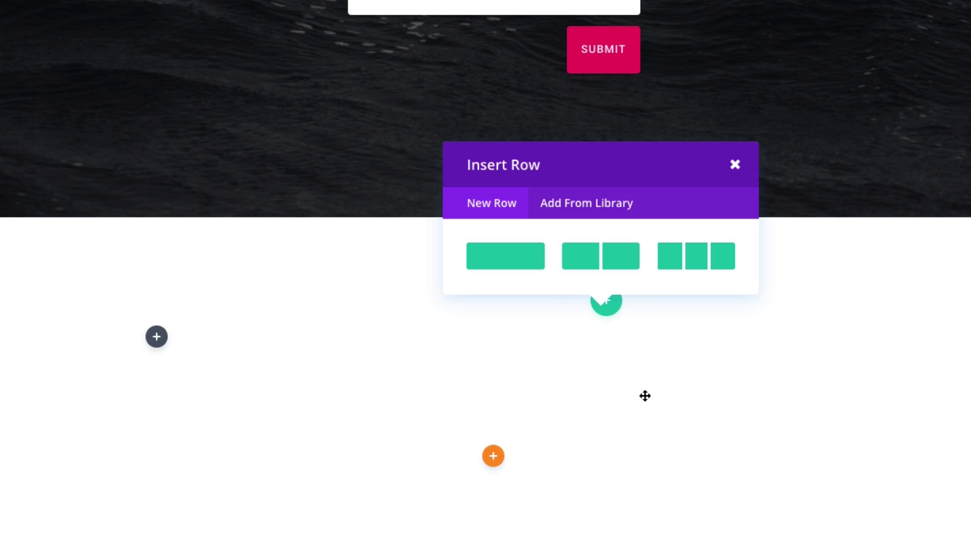
pyautogui.click(636, 262)
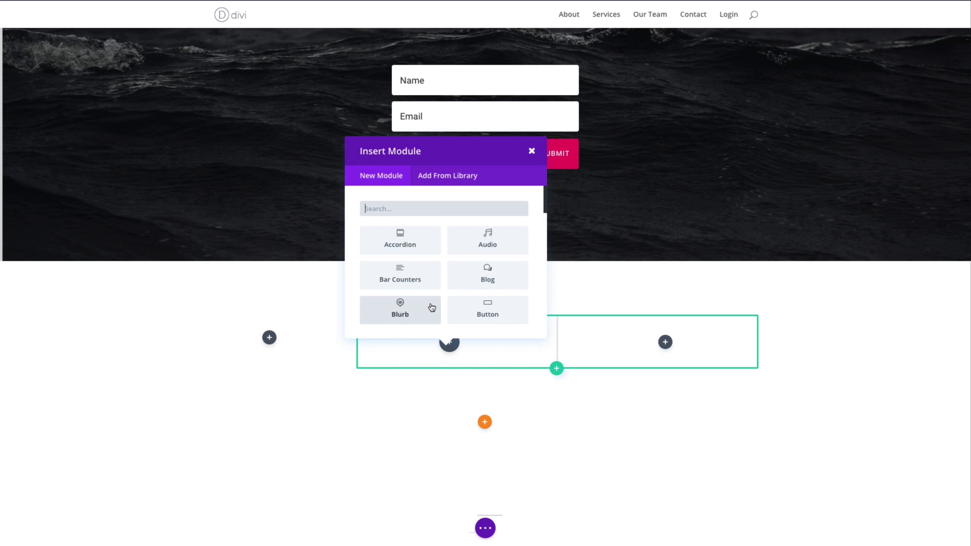
pyautogui.click(429, 209)
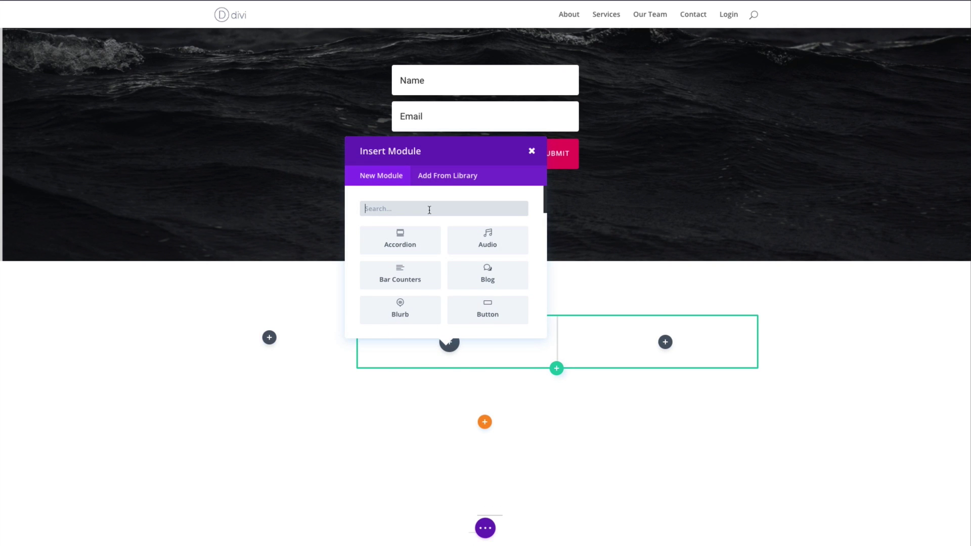
pyautogui.write('text')
pyautogui.click(401, 241)
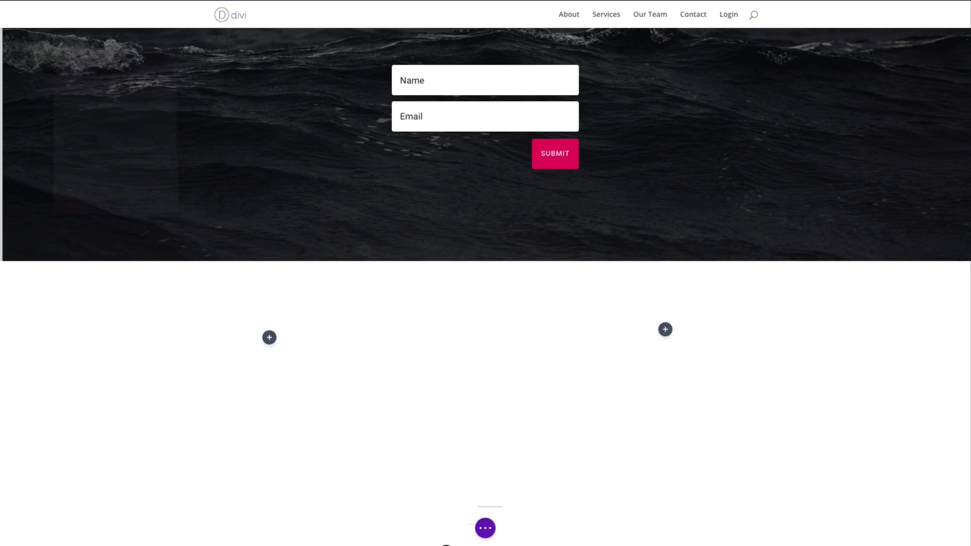
pyautogui.click(137, 179)
pyautogui.write('this')
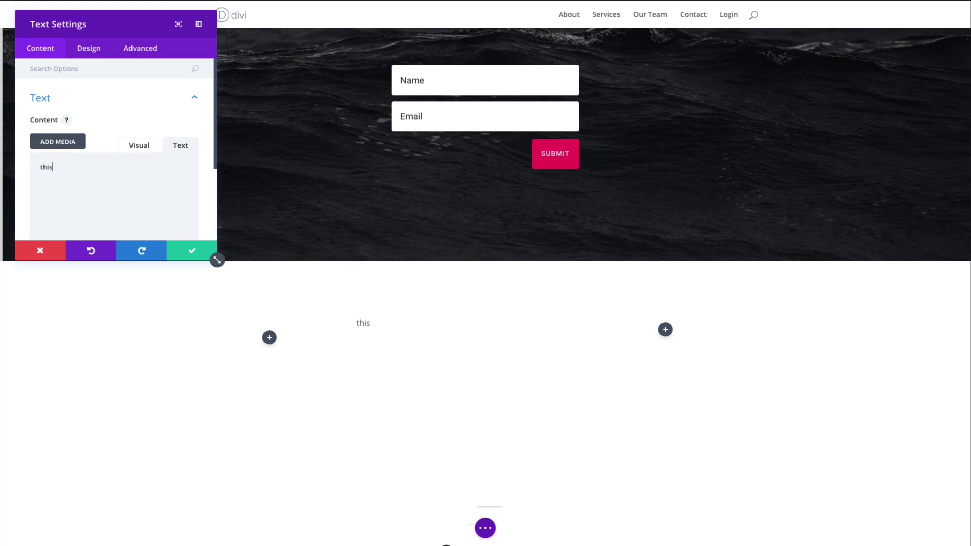
pyautogui.write(' is a column')
pyautogui.click(193, 250)
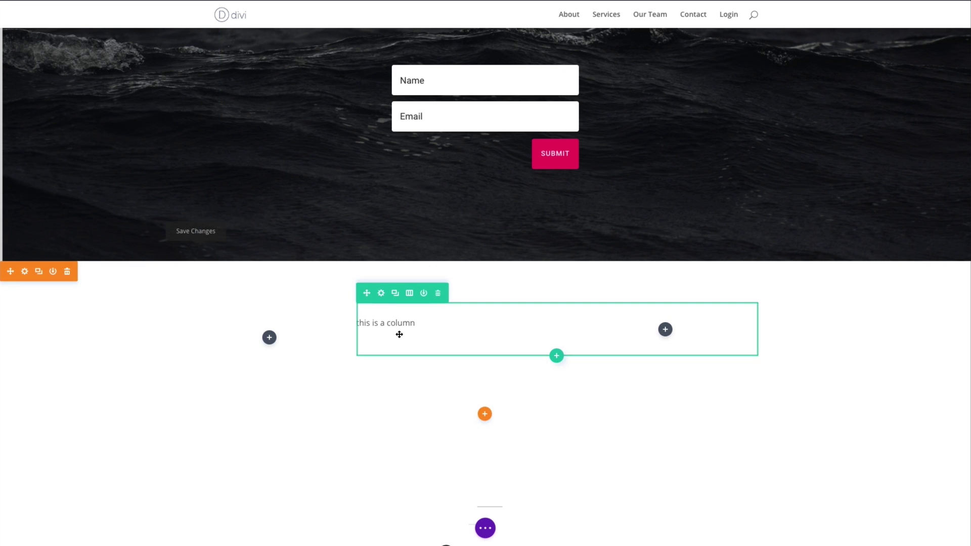
pyautogui.moveTo(405, 327)
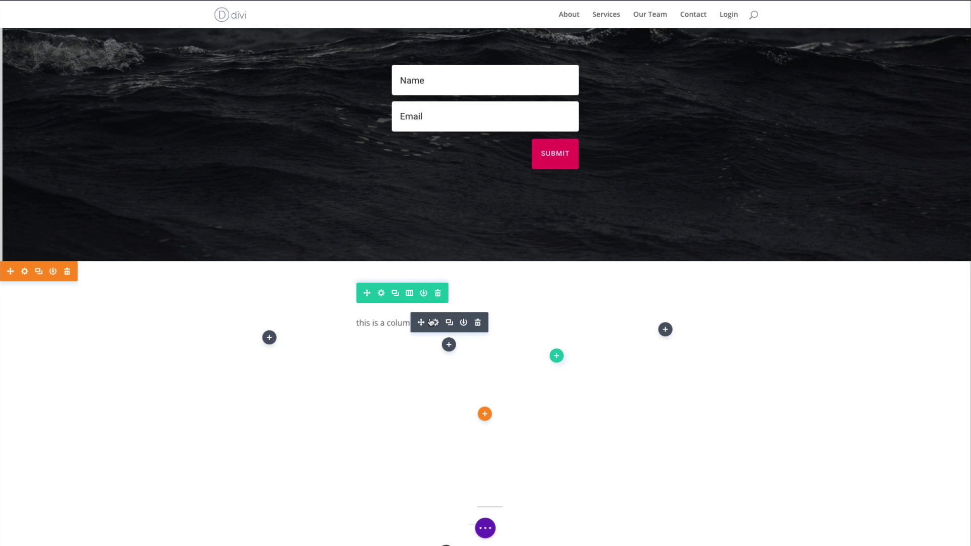
pyautogui.moveTo(430, 322); pyautogui.dragTo(650, 331)
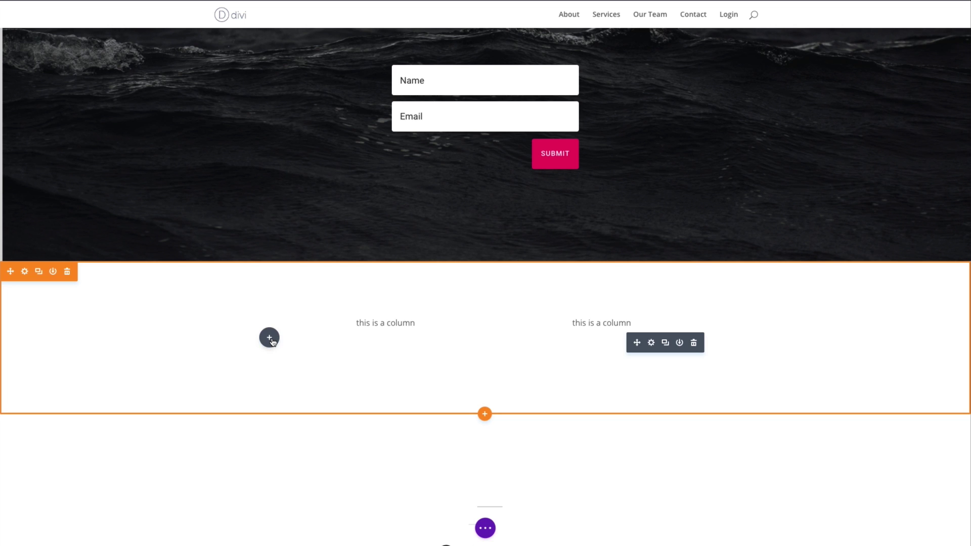
# Step: Insert a Search module into the narrow sidebar column and save its settings
pyautogui.click(270, 338)
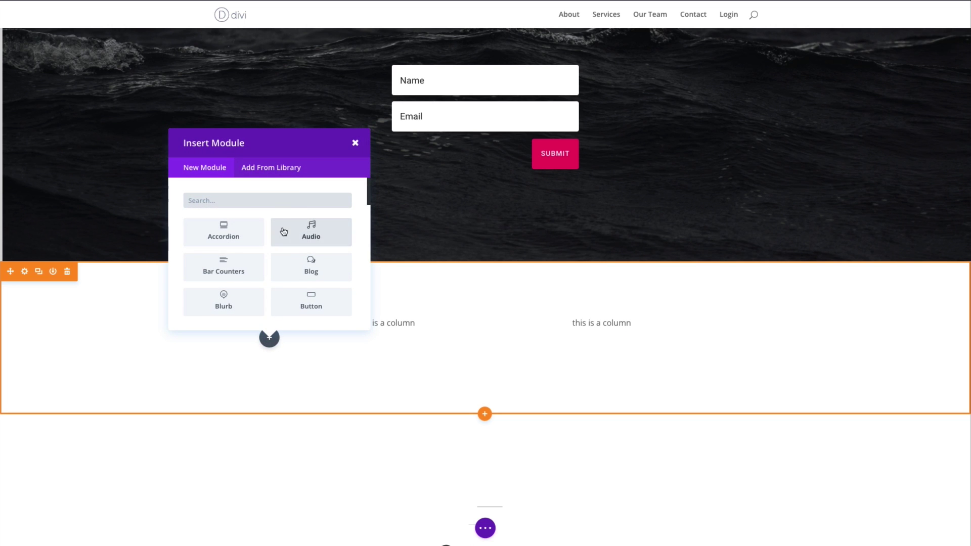
pyautogui.write('sear')
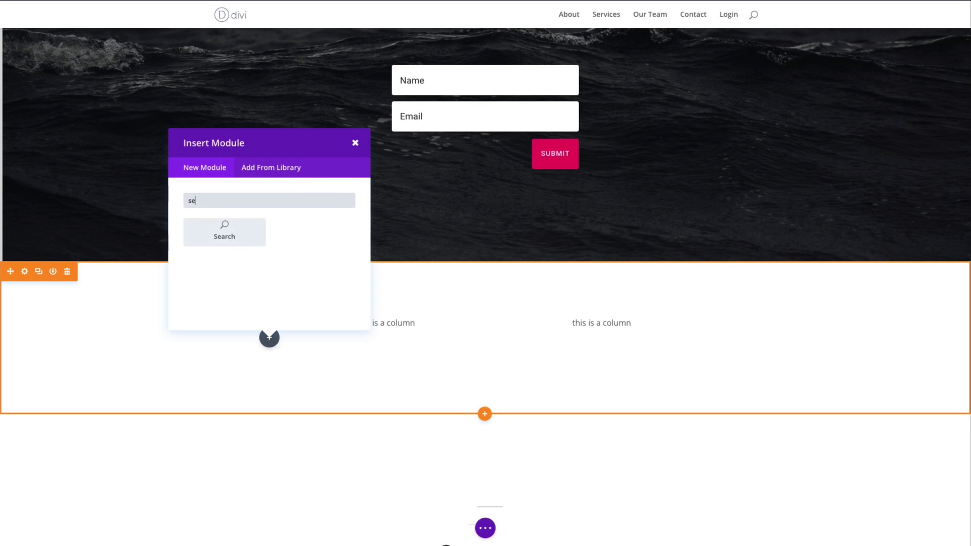
pyautogui.click(242, 228)
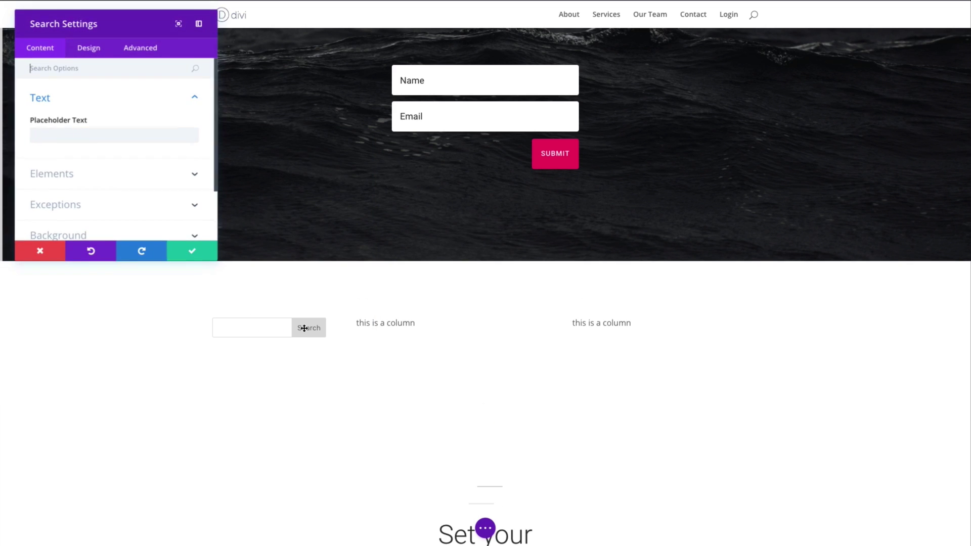
pyautogui.scroll(-1, 405, 377)
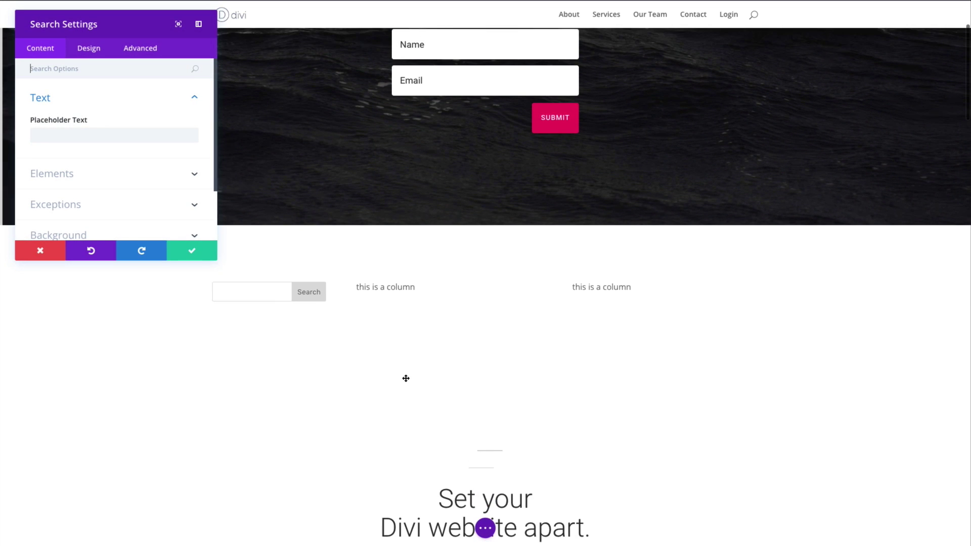
pyautogui.click(215, 257)
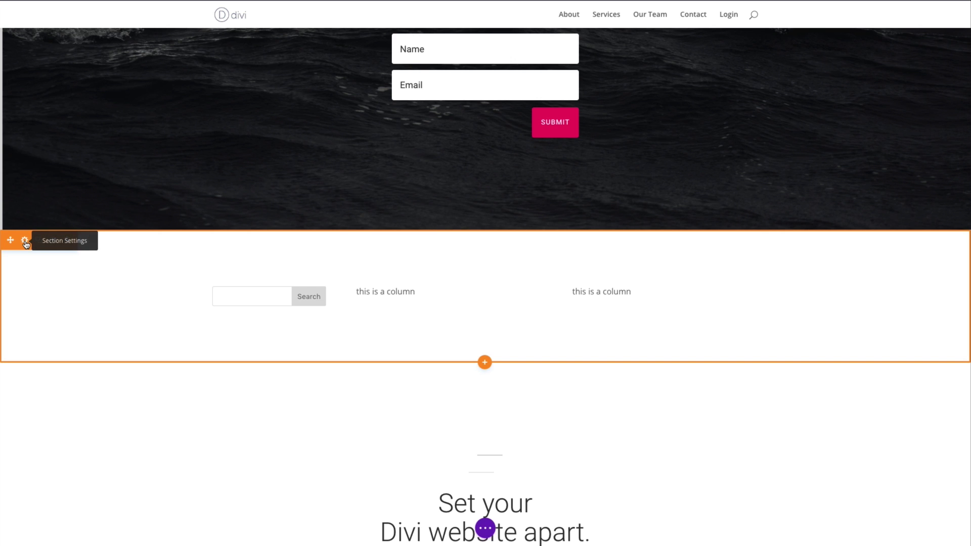
# Step: Open the specialty section's settings and close them without changes
pyautogui.click(25, 241)
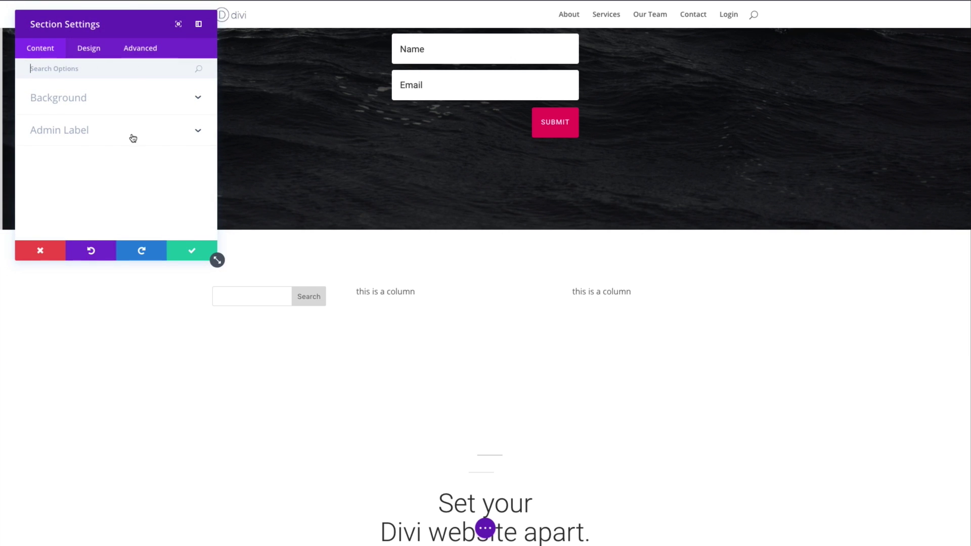
pyautogui.click(47, 259)
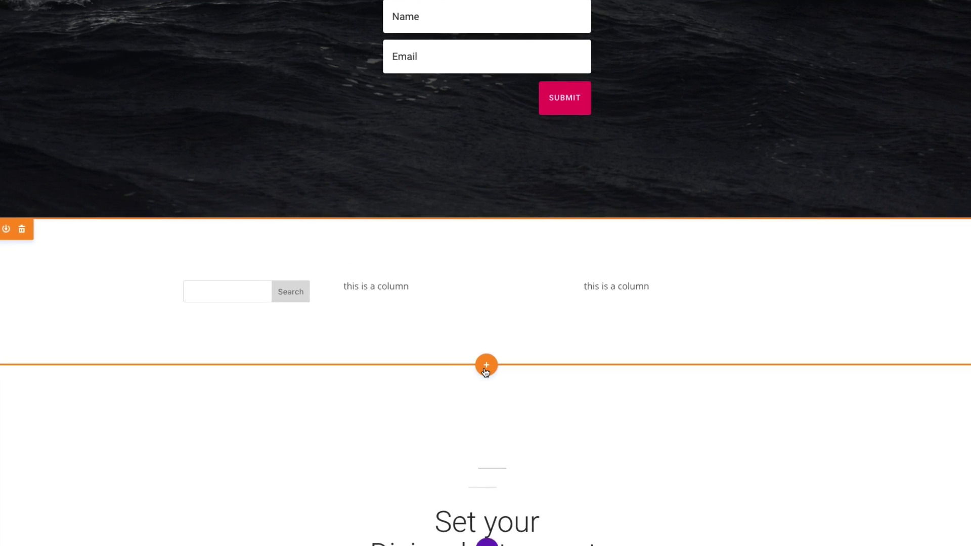
# Step: Insert a new Fullwidth section below the specialty section
pyautogui.click(486, 365)
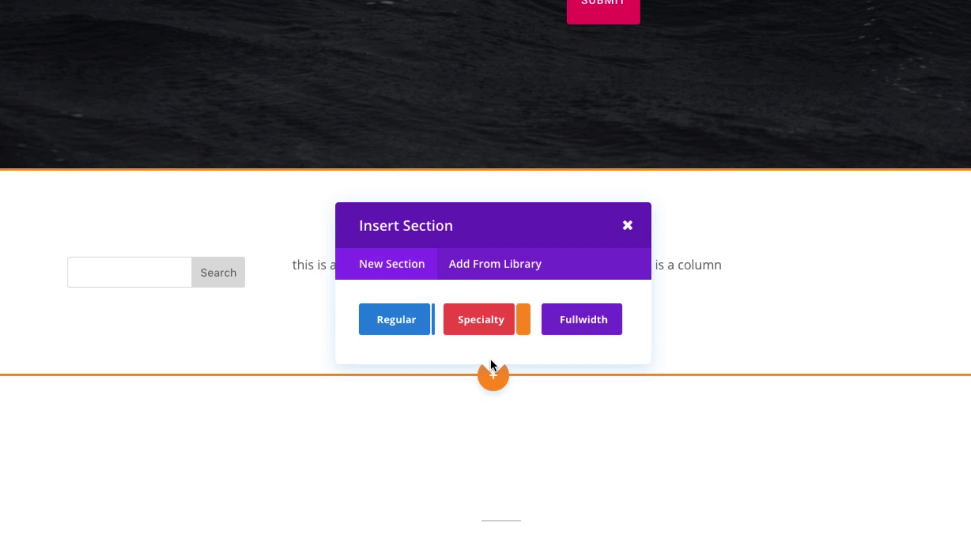
pyautogui.click(586, 323)
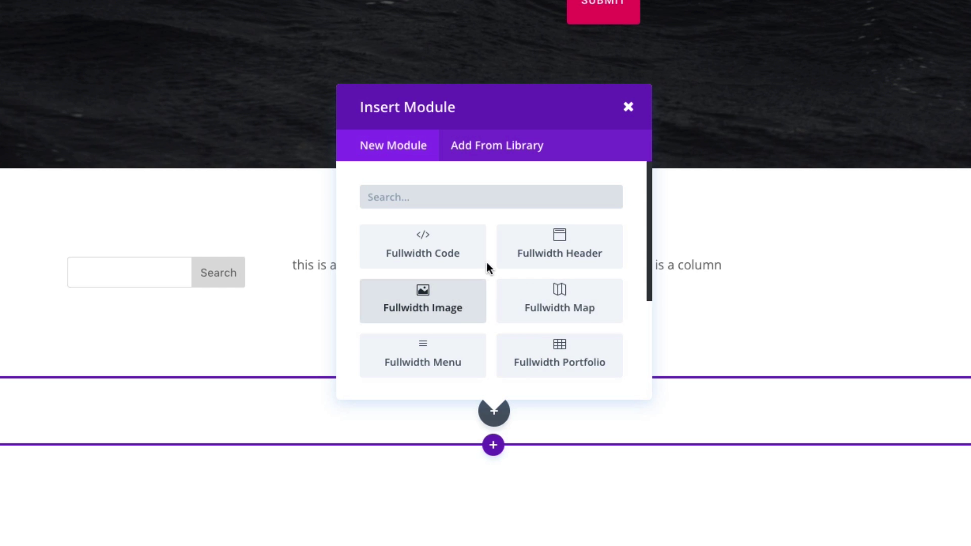
# Step: Add a Fullwidth Header module titled 'This is a fullwidth header'
pyautogui.click(567, 257)
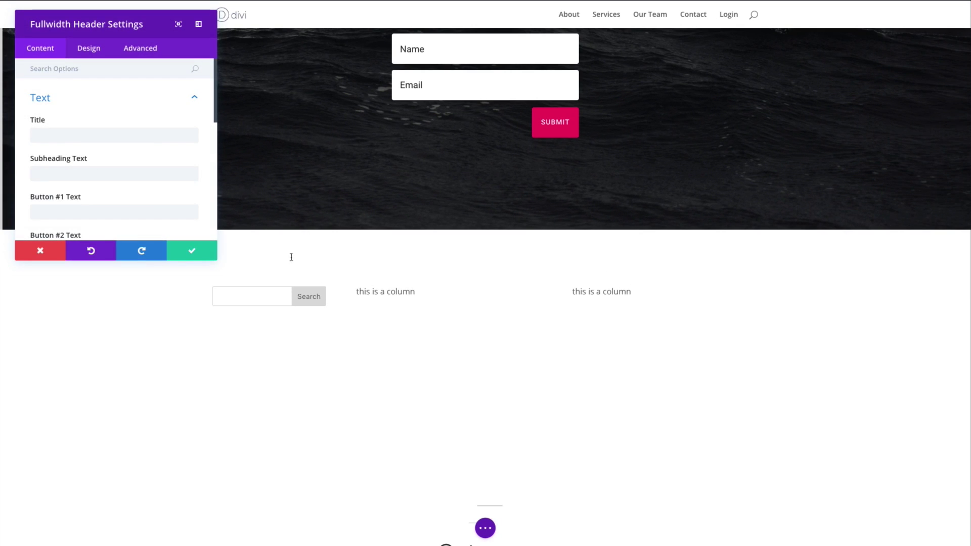
pyautogui.click(78, 139)
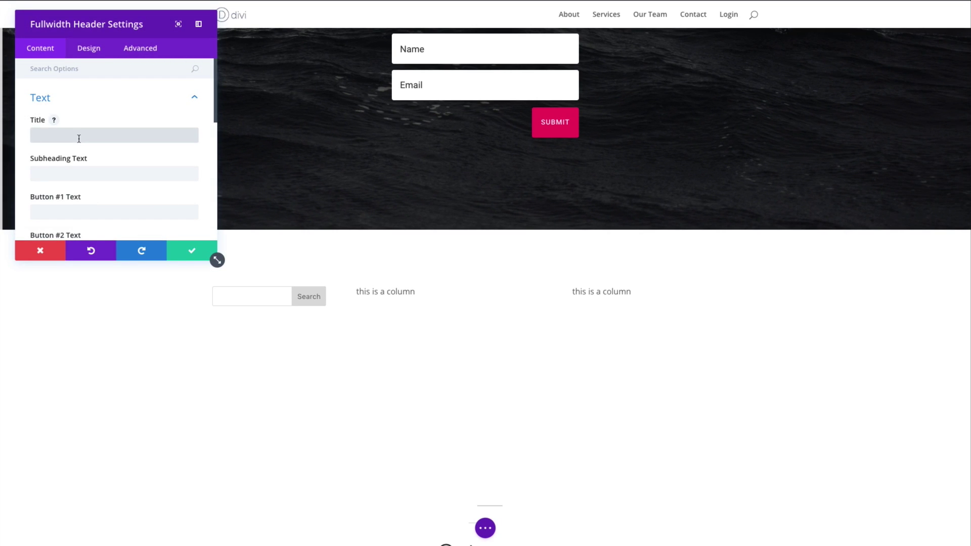
pyautogui.write('This is a ')
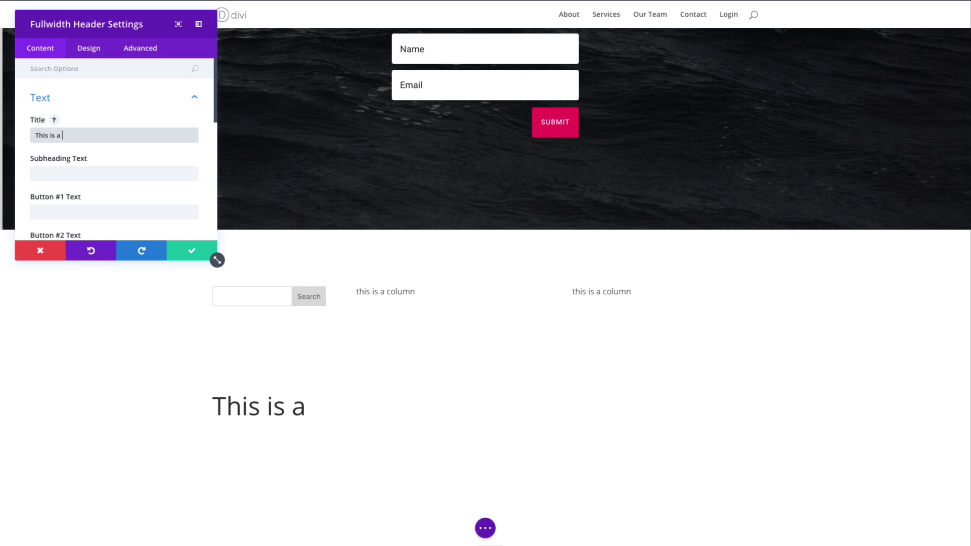
pyautogui.write('fullwidth he')
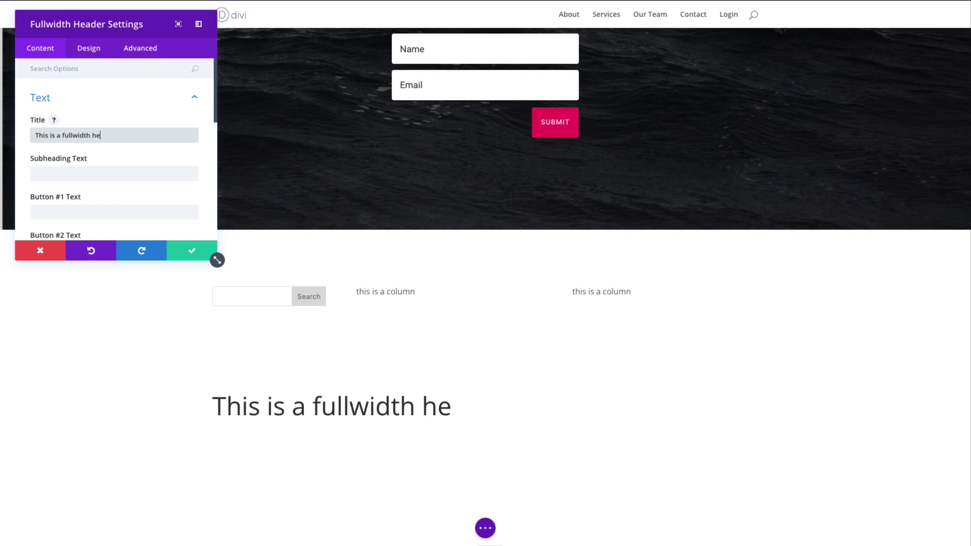
pyautogui.write('ader')
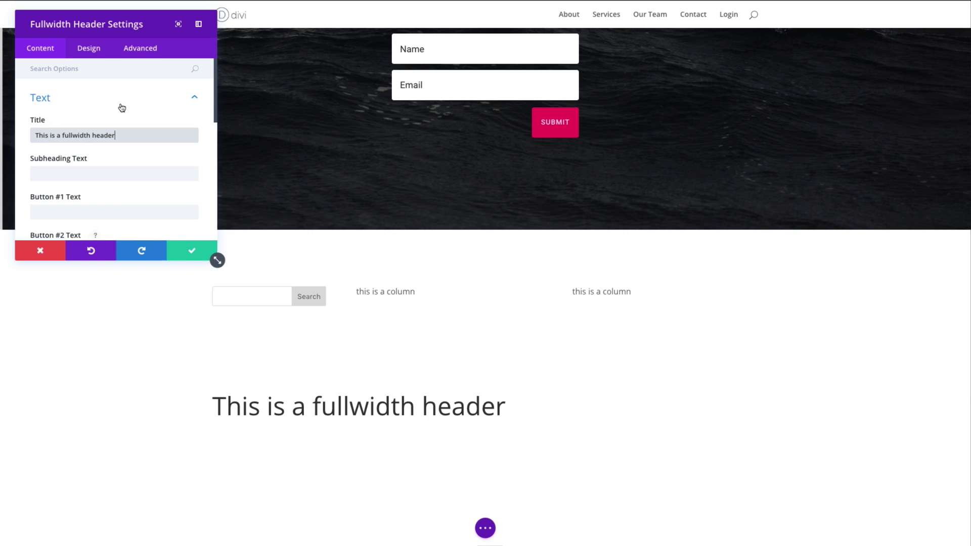
# Step: Set the header's Text & Logo Orientation to Center in its Layout design options
pyautogui.click(97, 50)
pyautogui.click(97, 102)
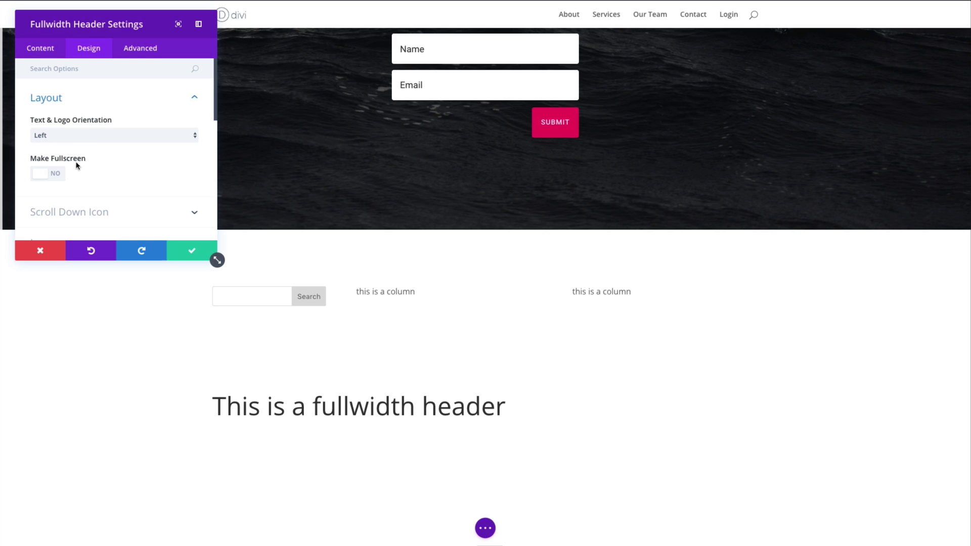
pyautogui.click(113, 136)
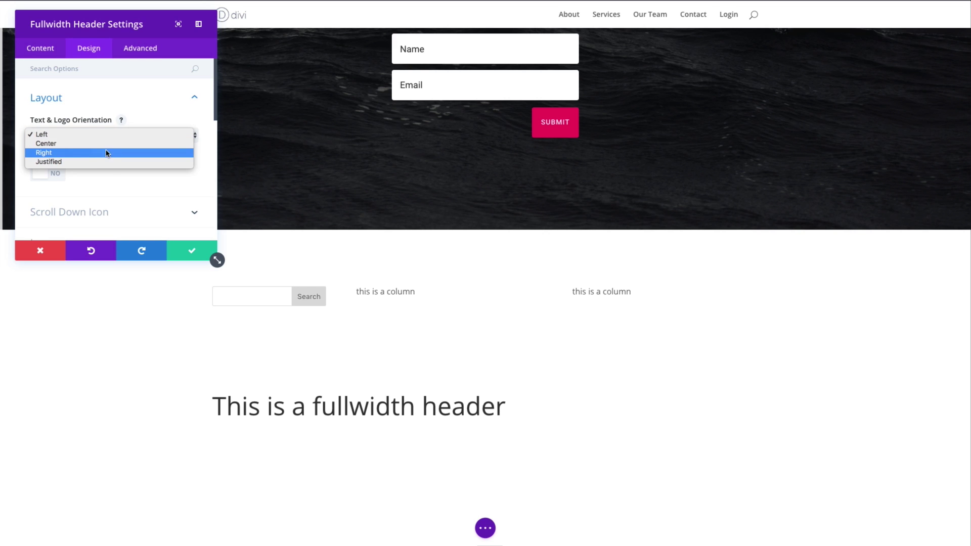
pyautogui.click(110, 147)
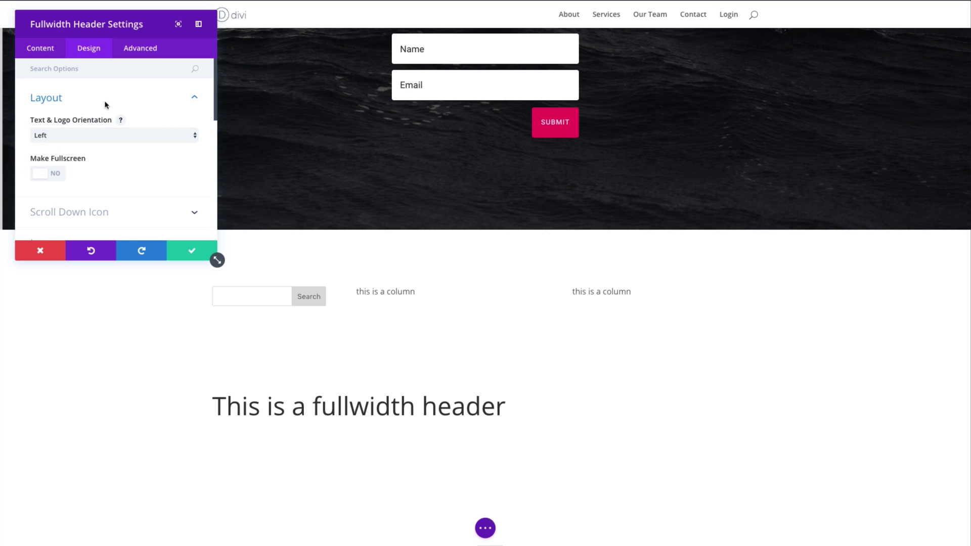
pyautogui.click(43, 54)
# Step: Add a #dddddd light gray background colour to the fullwidth header and save its settings
pyautogui.click(98, 193)
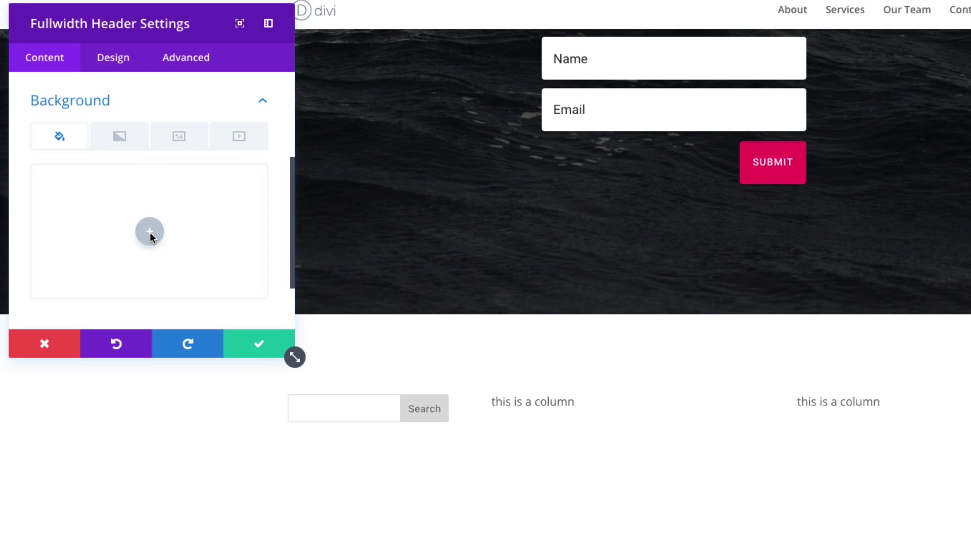
pyautogui.click(150, 233)
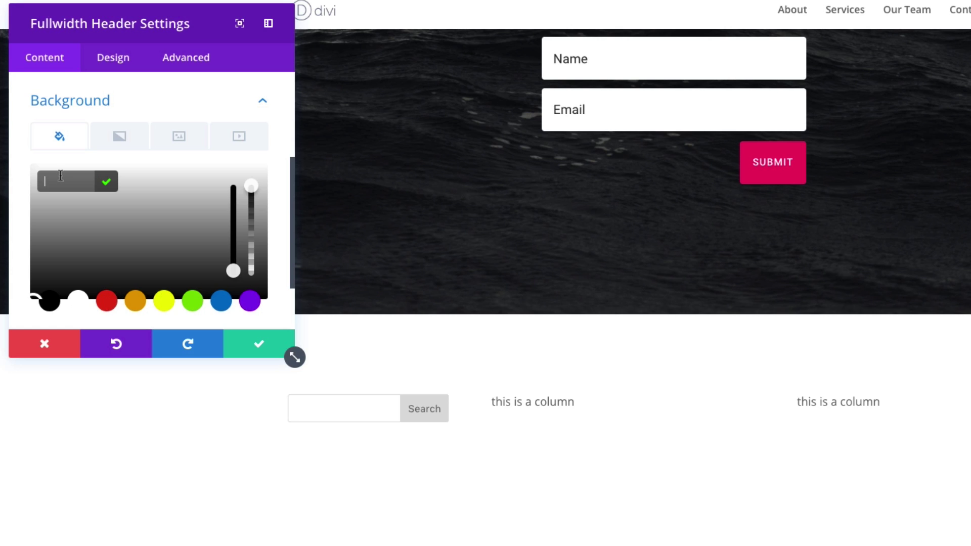
pyautogui.write('ddd')
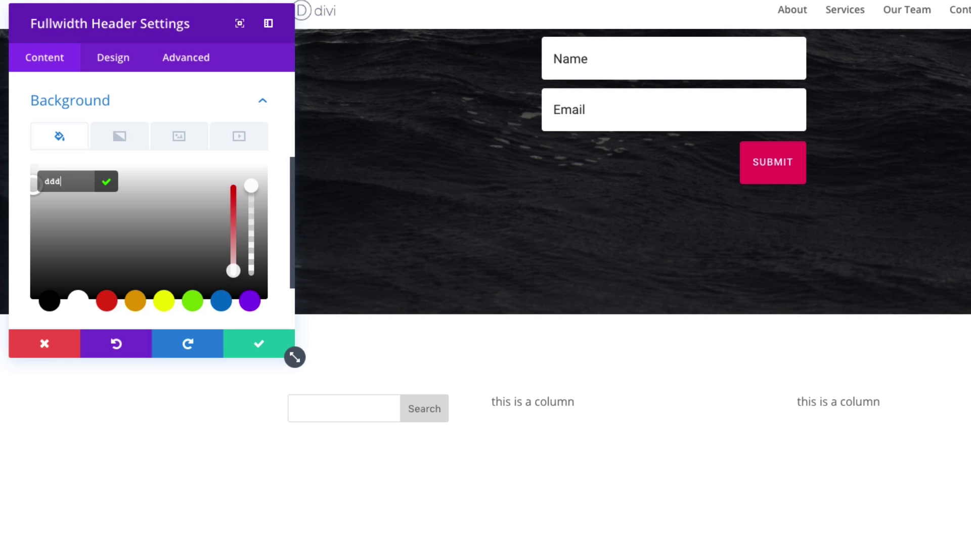
pyautogui.write('dd')
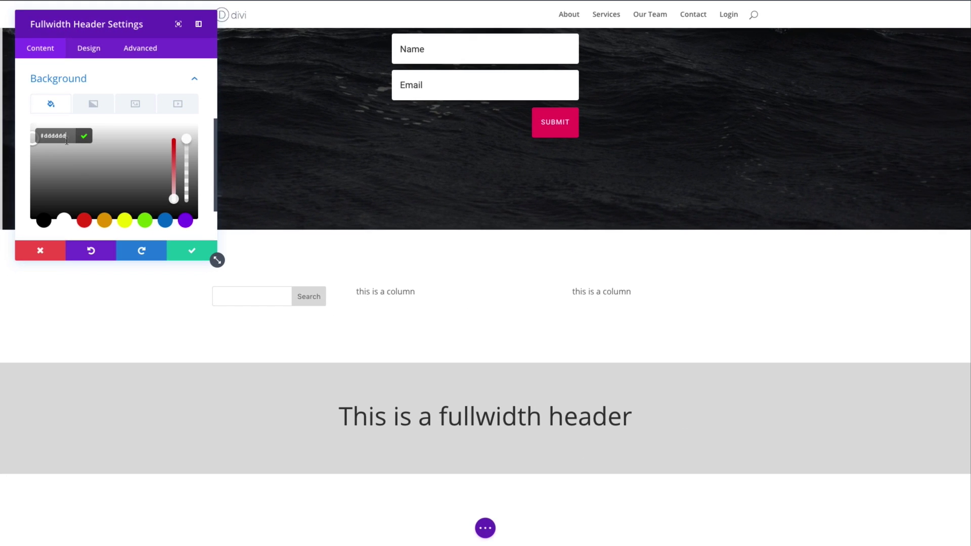
pyautogui.click(190, 252)
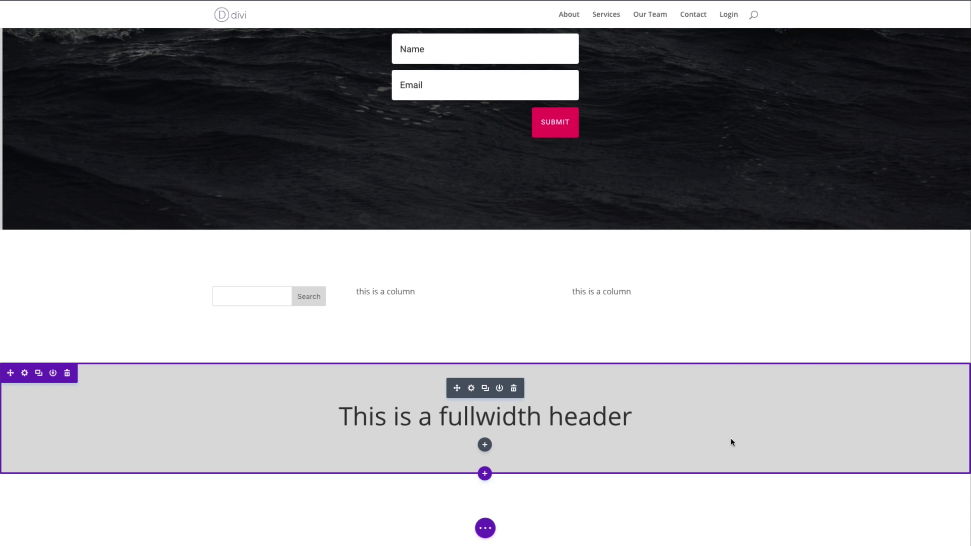
pyautogui.click(25, 373)
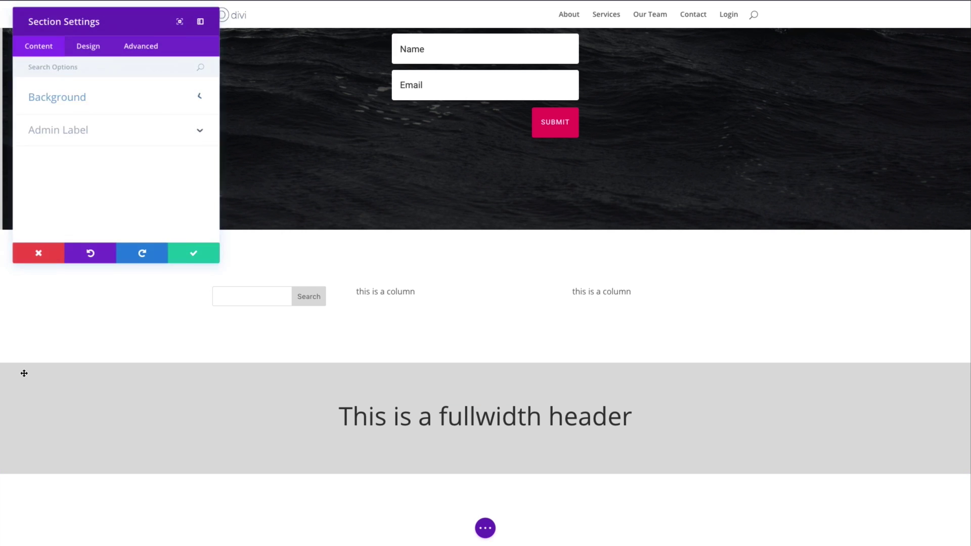
pyautogui.click(73, 99)
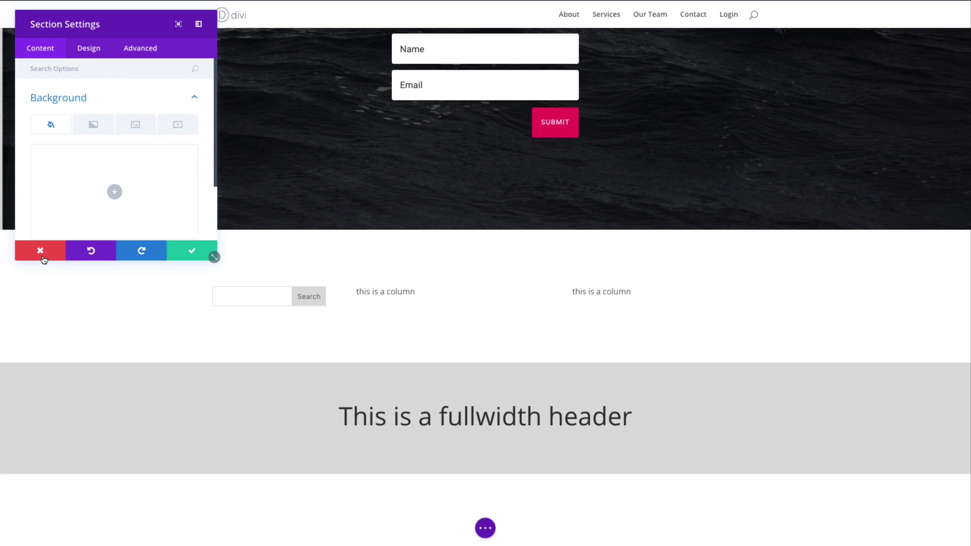
pyautogui.press('Escape')
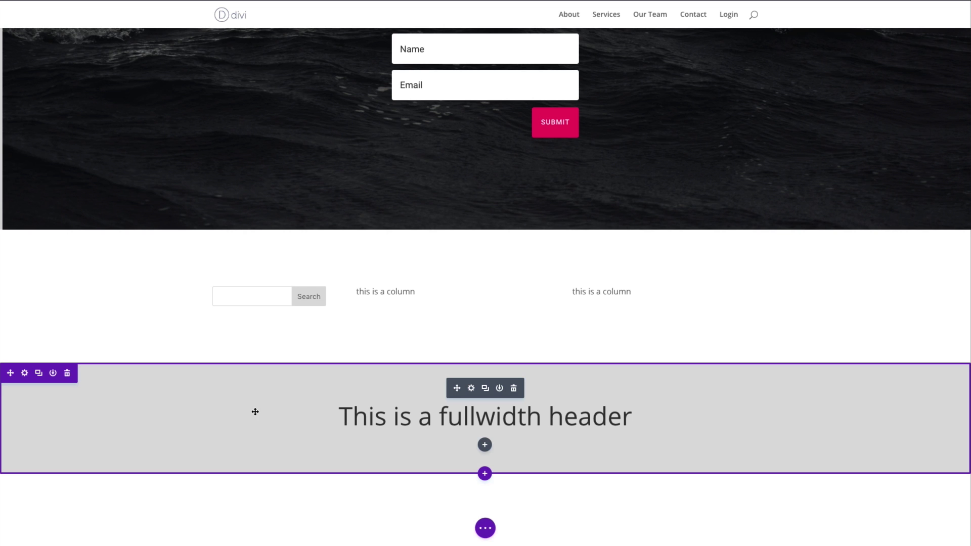
pyautogui.scroll(-2, 304, 332)
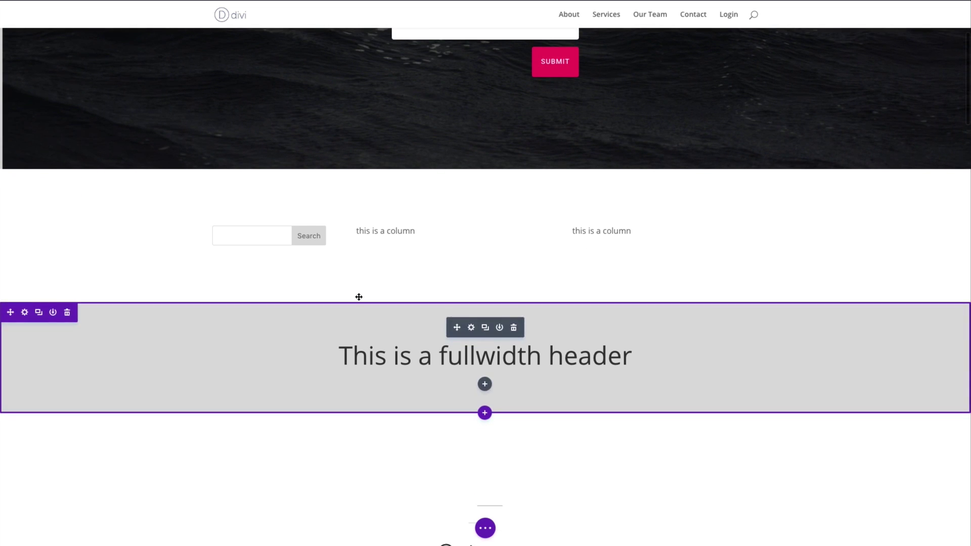
pyautogui.scroll(1, 410, 267)
pyautogui.scroll(-2, 411, 266)
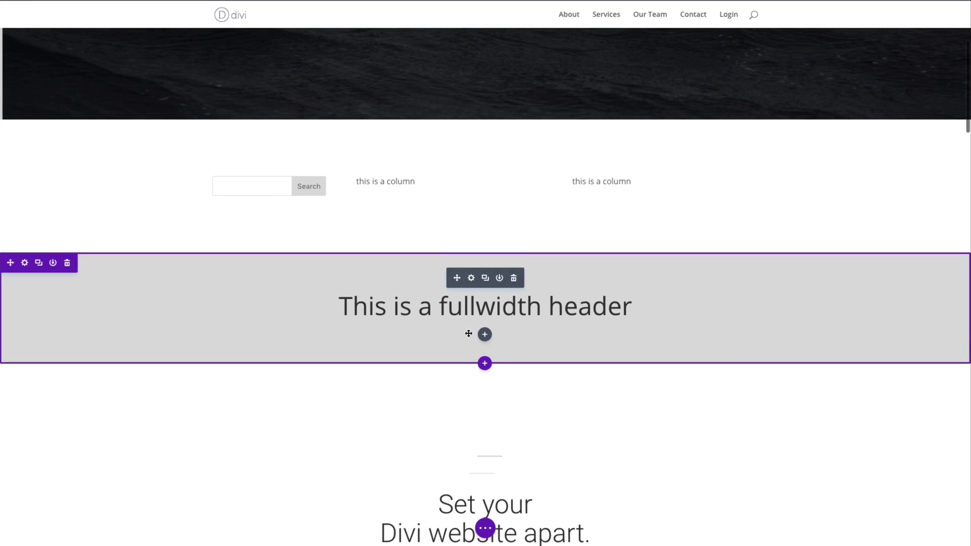
pyautogui.scroll(1, 418, 134)
pyautogui.scroll(5, 419, 134)
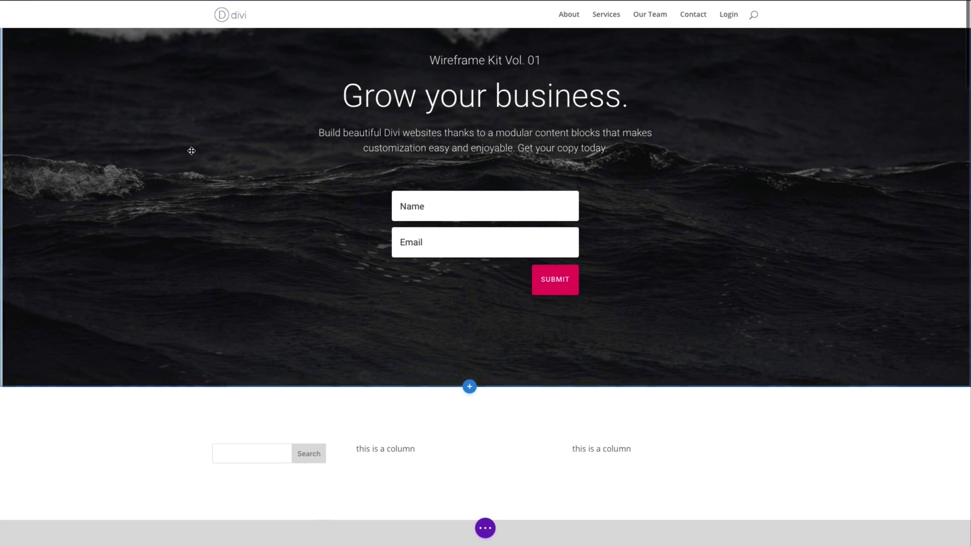
pyautogui.scroll(-2, 193, 156)
pyautogui.scroll(-2, 194, 157)
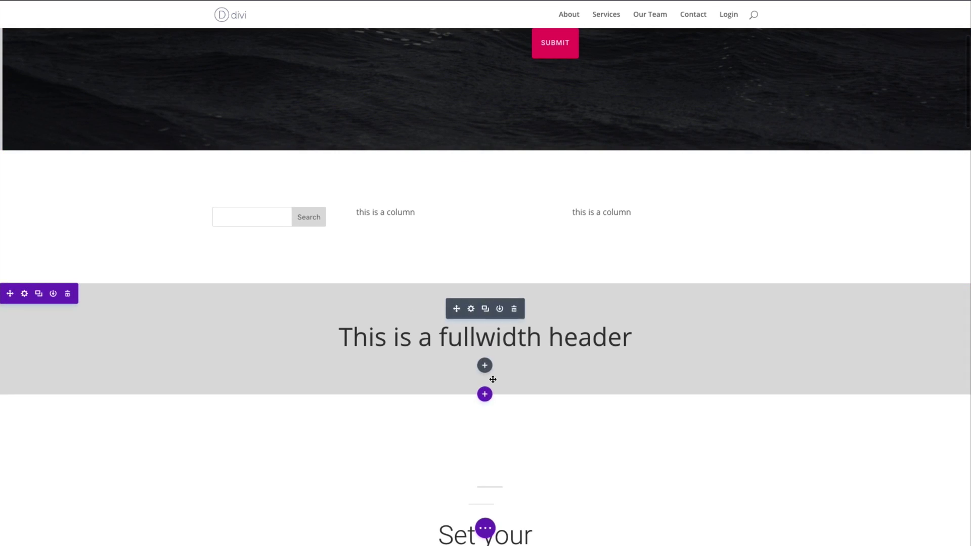
# Step: Insert a regular section beneath the fullwidth header containing a single one-column row
pyautogui.click(485, 395)
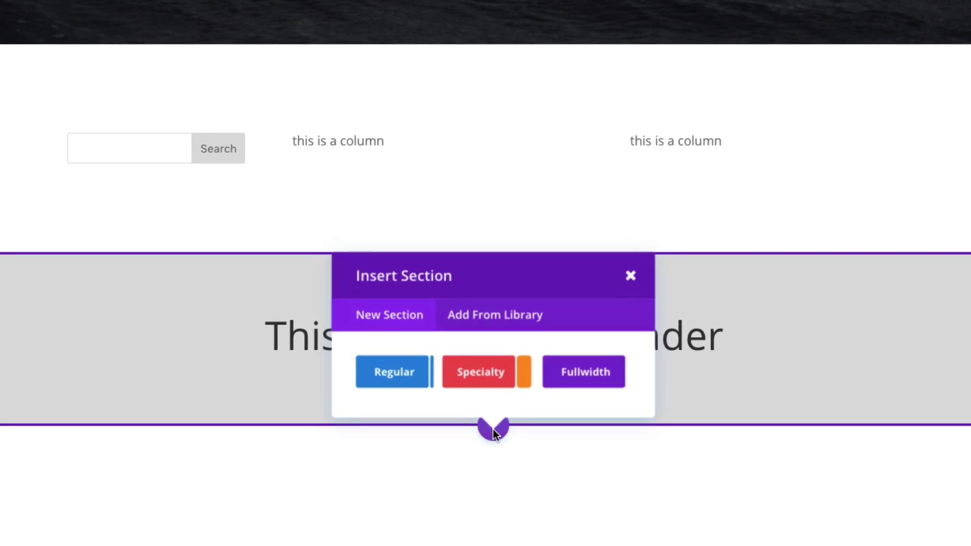
pyautogui.press('Escape')
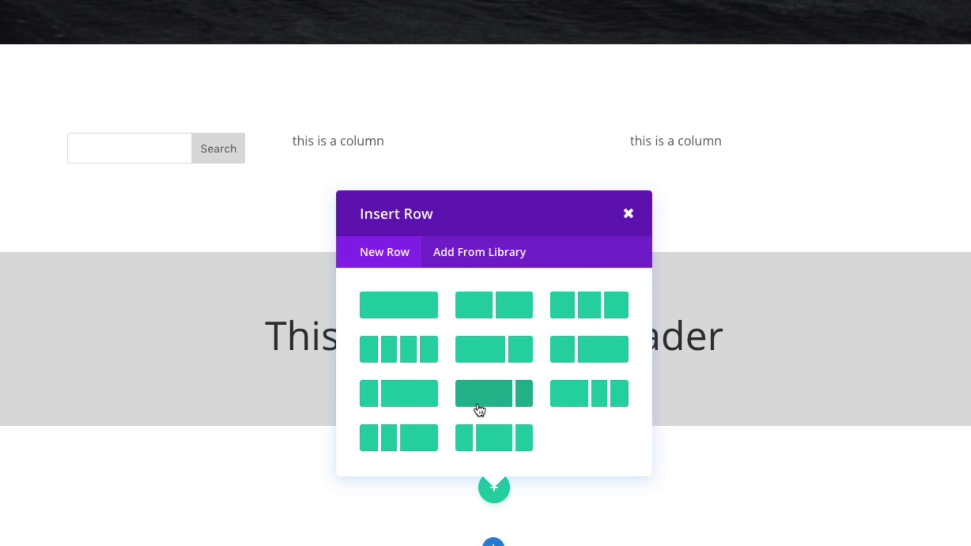
pyautogui.click(422, 316)
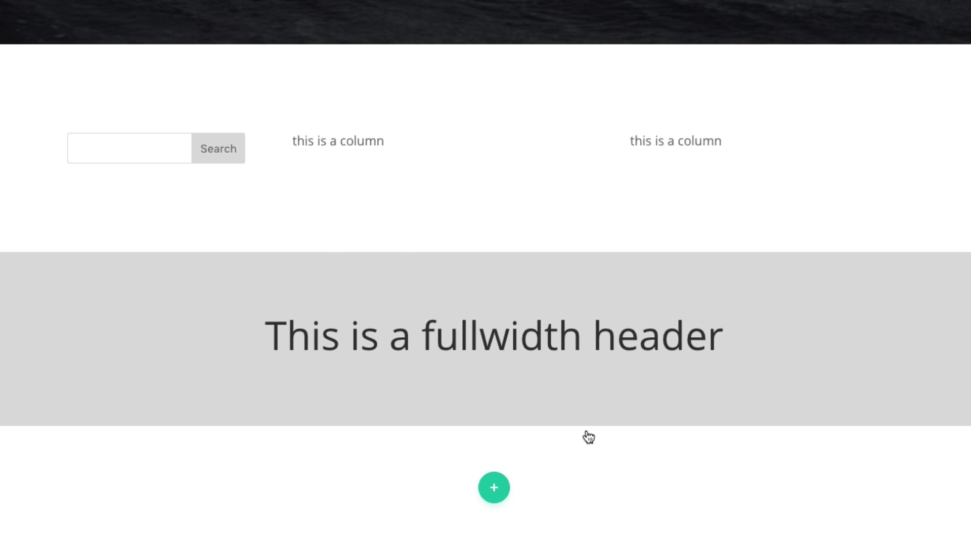
pyautogui.scroll(-3, 448, 305)
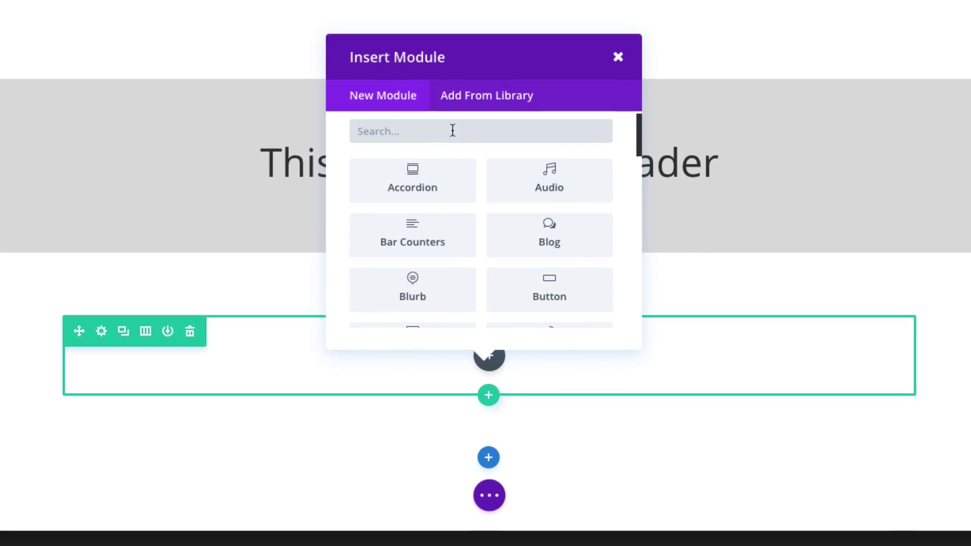
# Step: Add a Text module to the new row, enlarge its text to about 46px and center it
pyautogui.write('text')
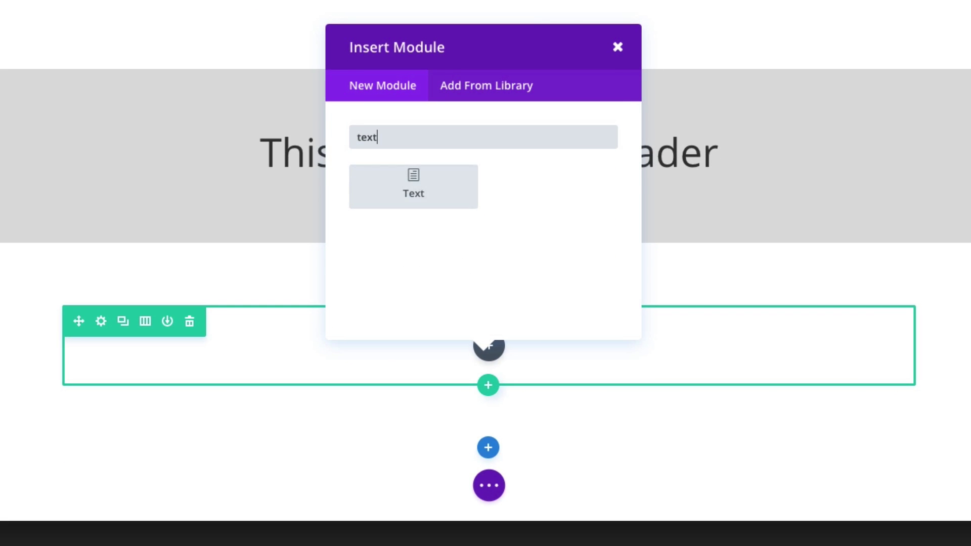
pyautogui.click(422, 203)
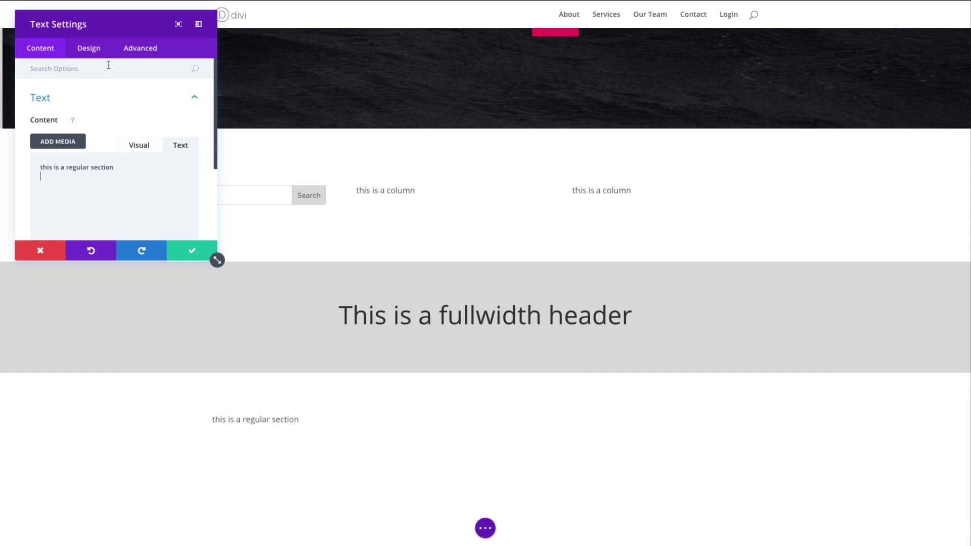
pyautogui.click(96, 50)
pyautogui.click(83, 109)
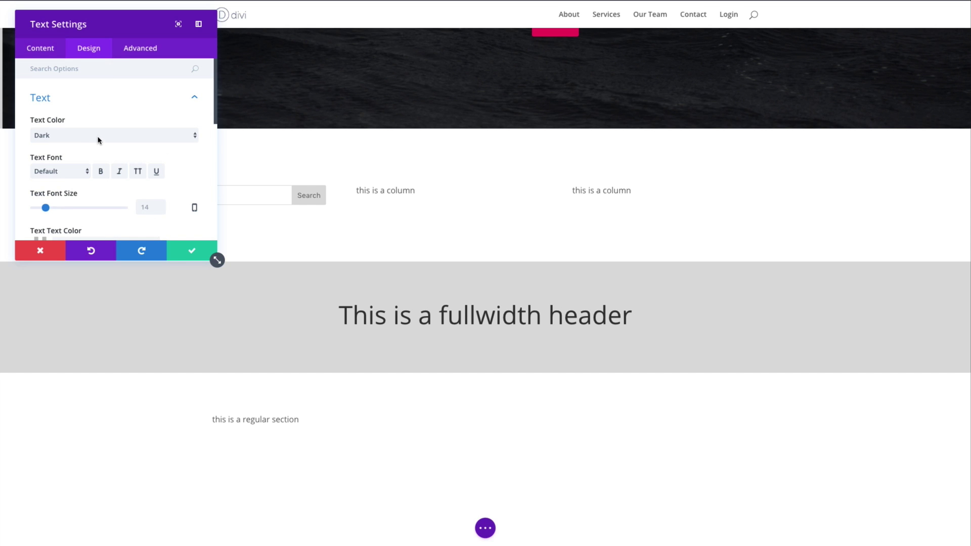
pyautogui.scroll(-1, 98, 190)
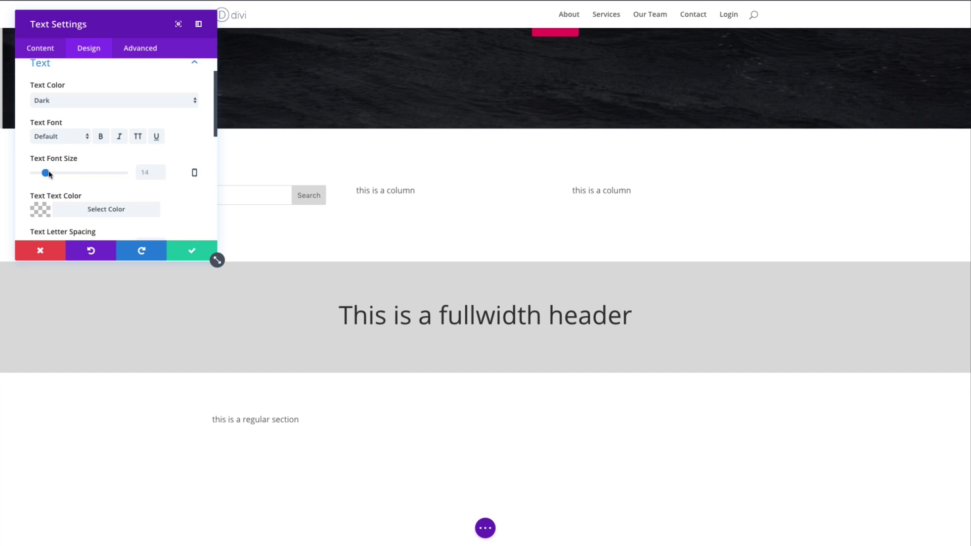
pyautogui.moveTo(46, 173); pyautogui.dragTo(75, 174)
pyautogui.scroll(-3, 80, 181)
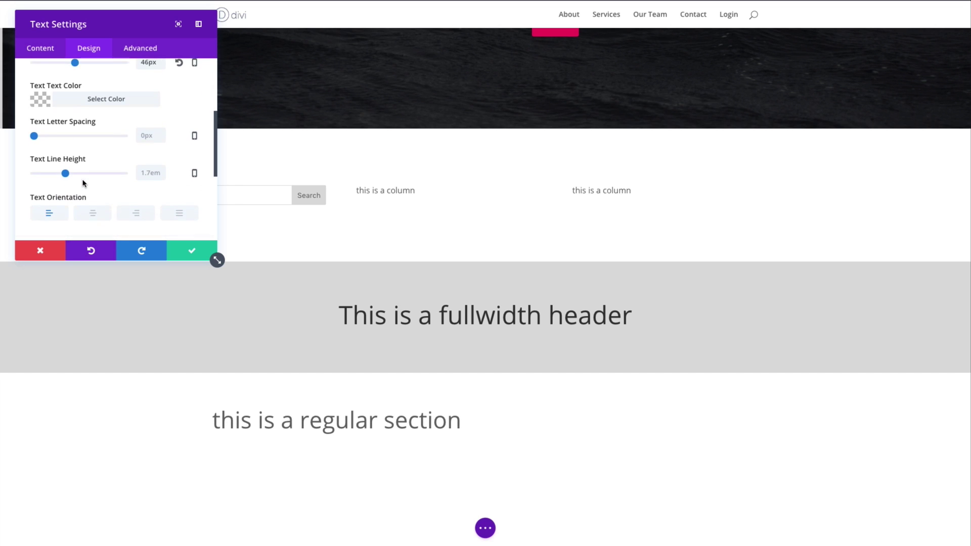
pyautogui.click(103, 210)
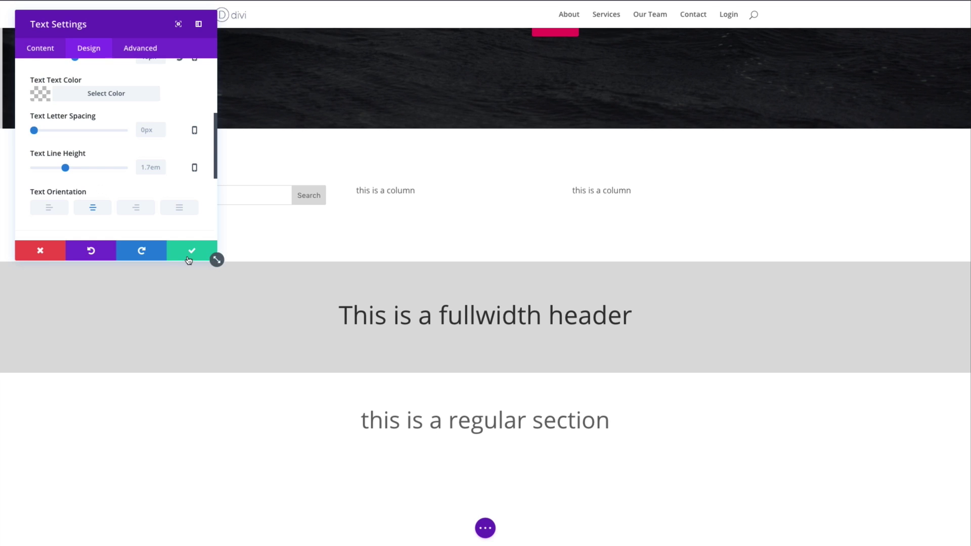
pyautogui.click(44, 53)
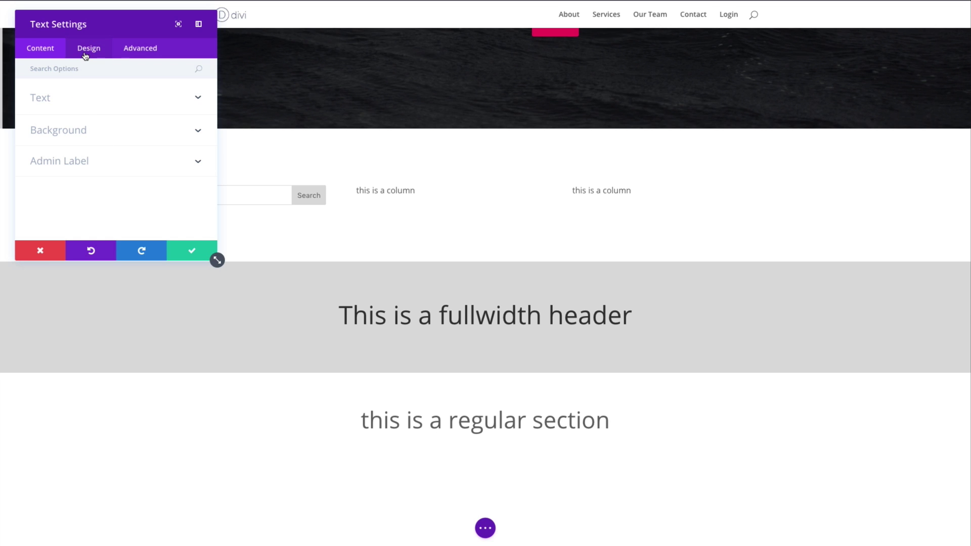
# Step: Save the text module, then set the regular section's background colour to #222222 and save
pyautogui.click(197, 251)
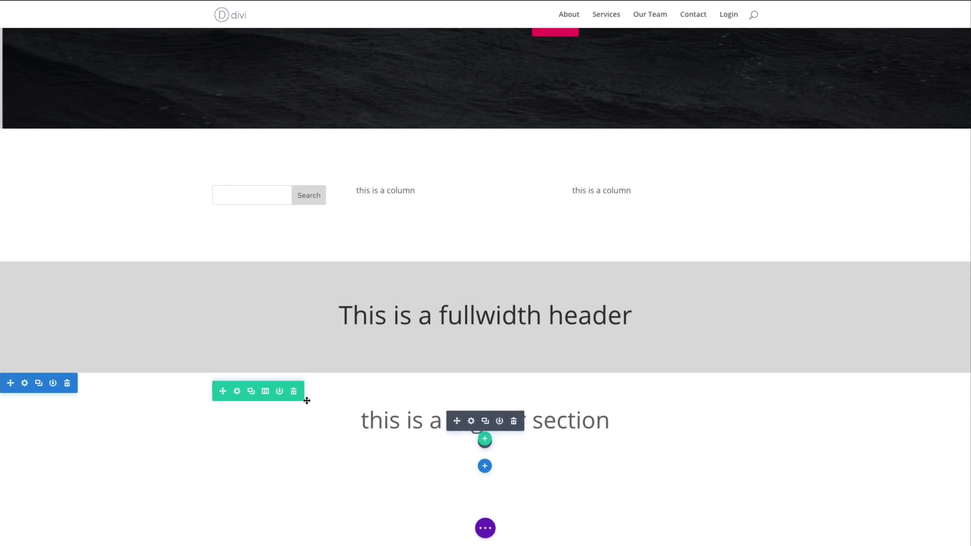
pyautogui.click(25, 383)
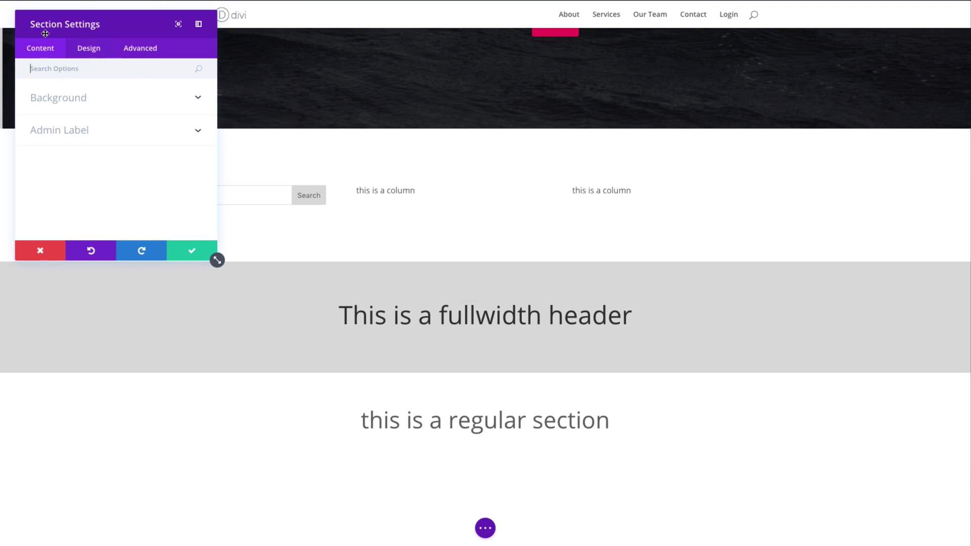
pyautogui.click(75, 97)
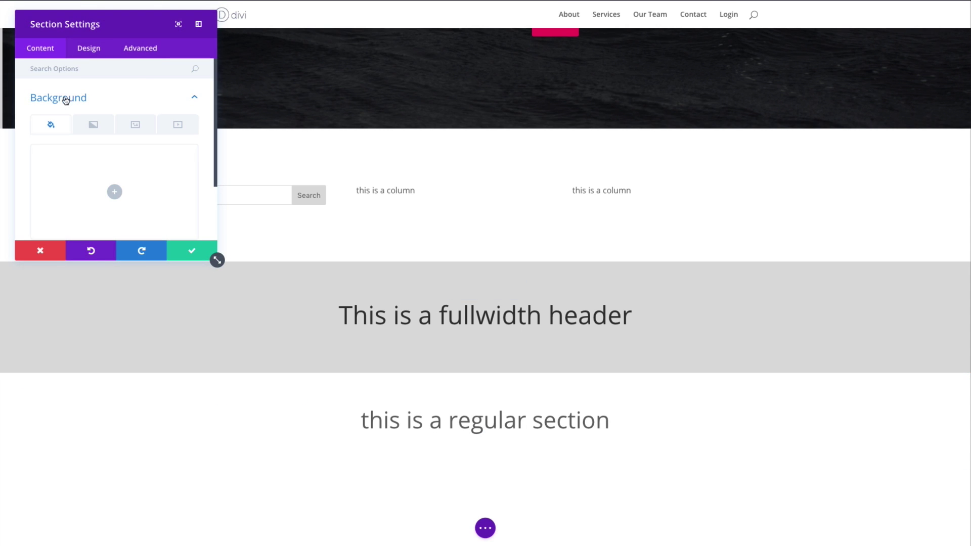
pyautogui.click(115, 194)
pyautogui.scroll(-1, 83, 223)
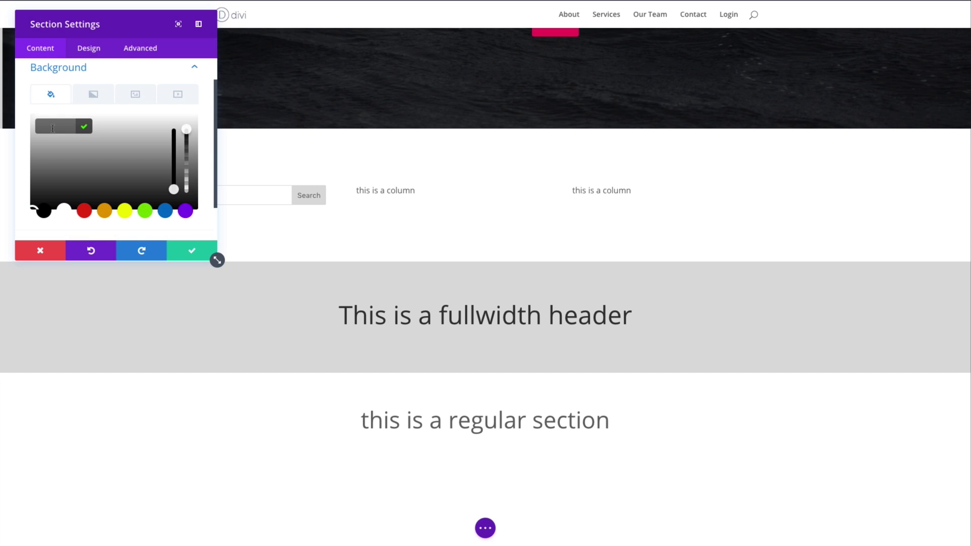
pyautogui.write('222222')
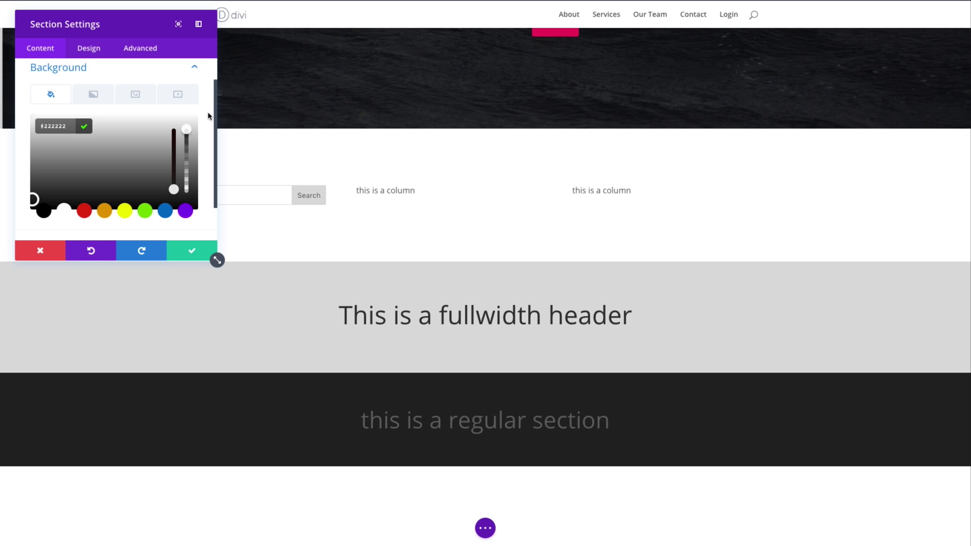
pyautogui.press('Return')
pyautogui.click(190, 253)
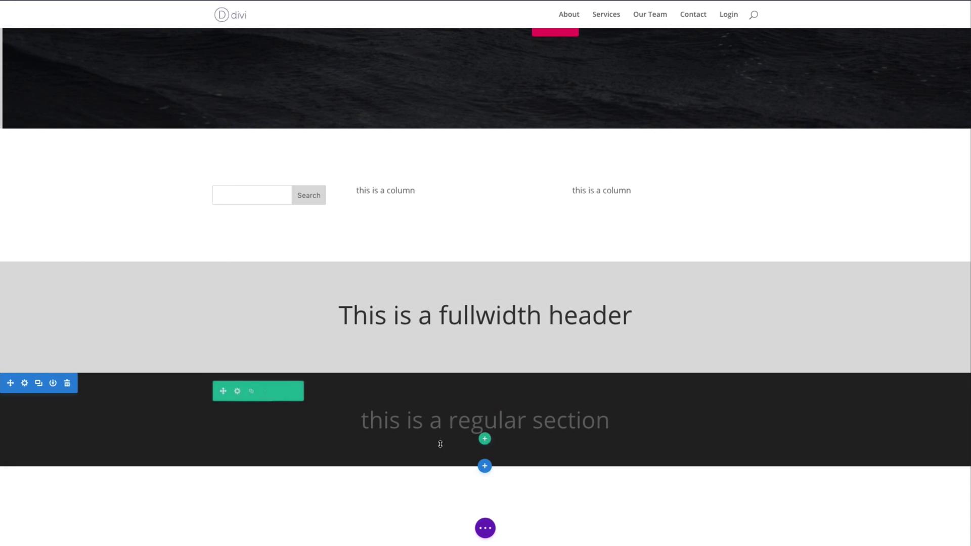
pyautogui.scroll(-2, 397, 414)
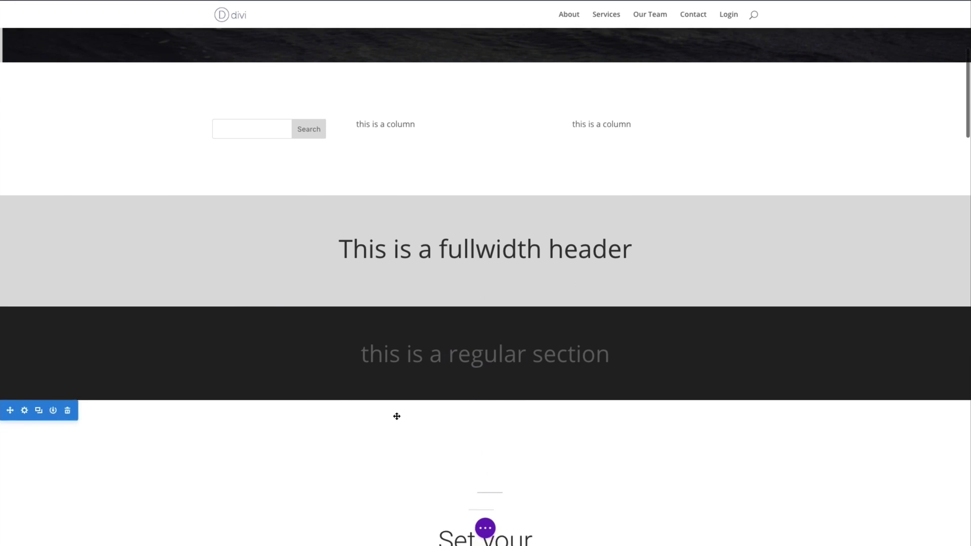
pyautogui.scroll(3, 397, 413)
pyautogui.scroll(-2, 311, 414)
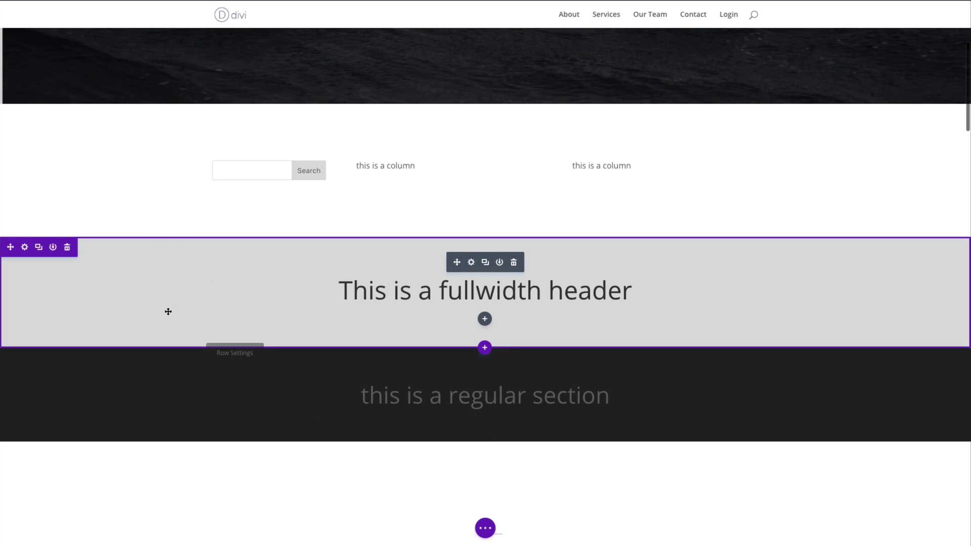
pyautogui.scroll(1, 152, 309)
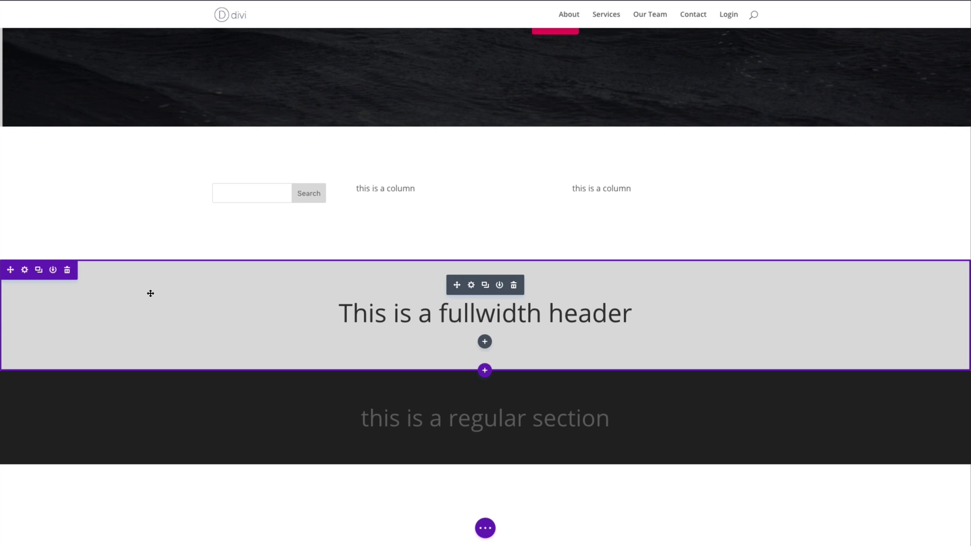
pyautogui.moveTo(152, 293); pyautogui.dragTo(213, 296)
pyautogui.scroll(-10, 213, 297)
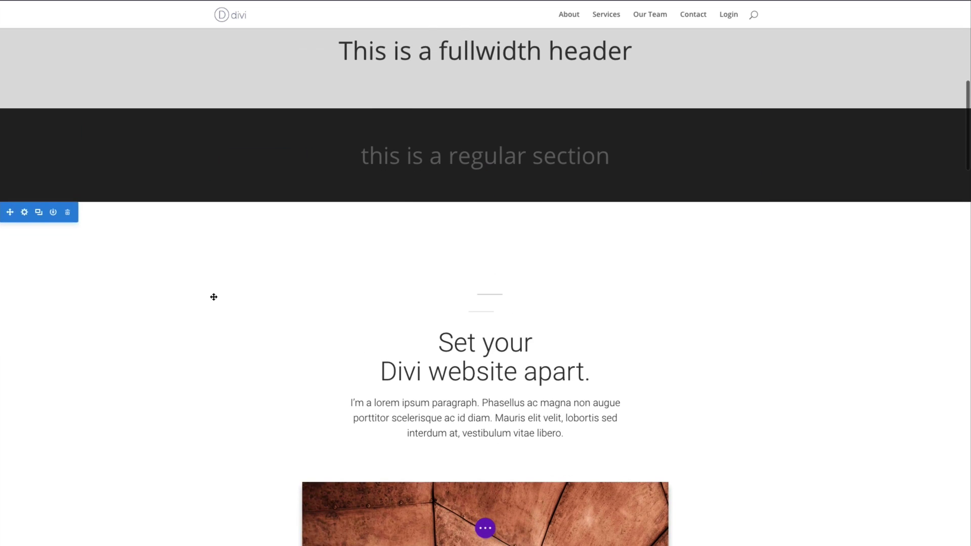
pyautogui.scroll(-6, 169, 304)
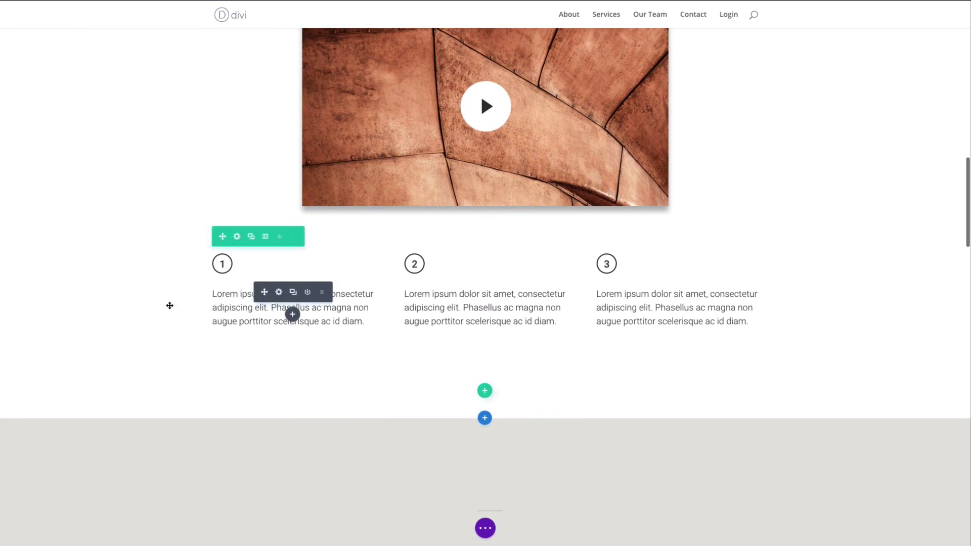
pyautogui.scroll(-12, 61, 332)
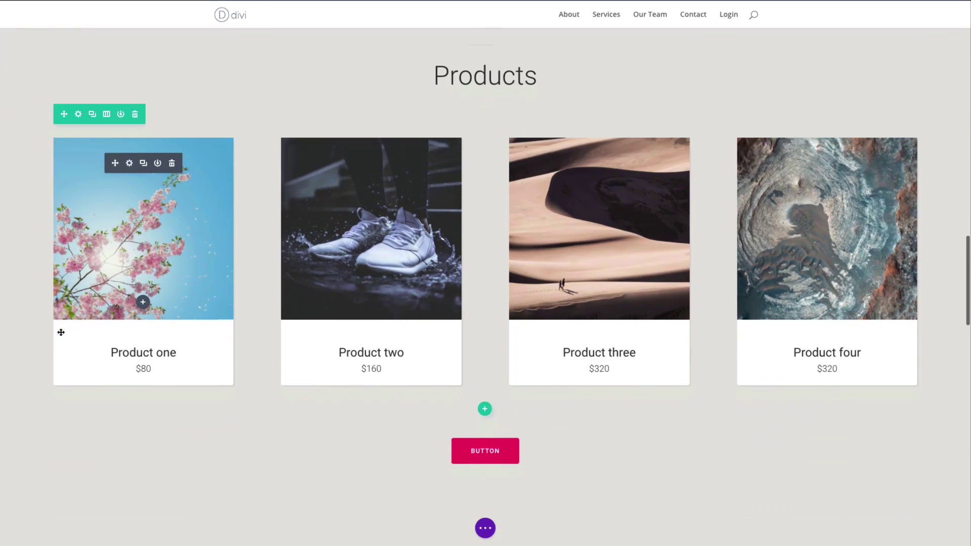
pyautogui.scroll(-9, 60, 332)
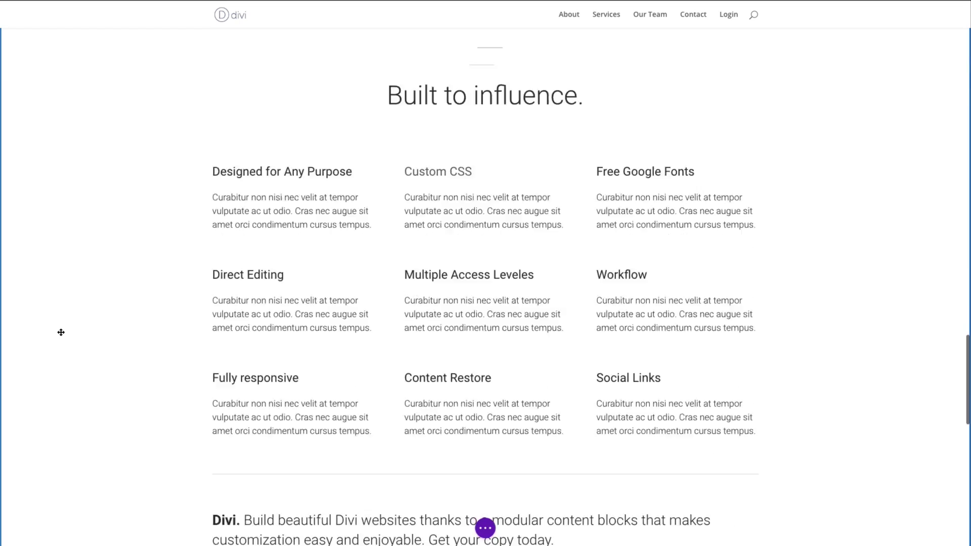
pyautogui.scroll(1, 61, 332)
pyautogui.scroll(20, 61, 332)
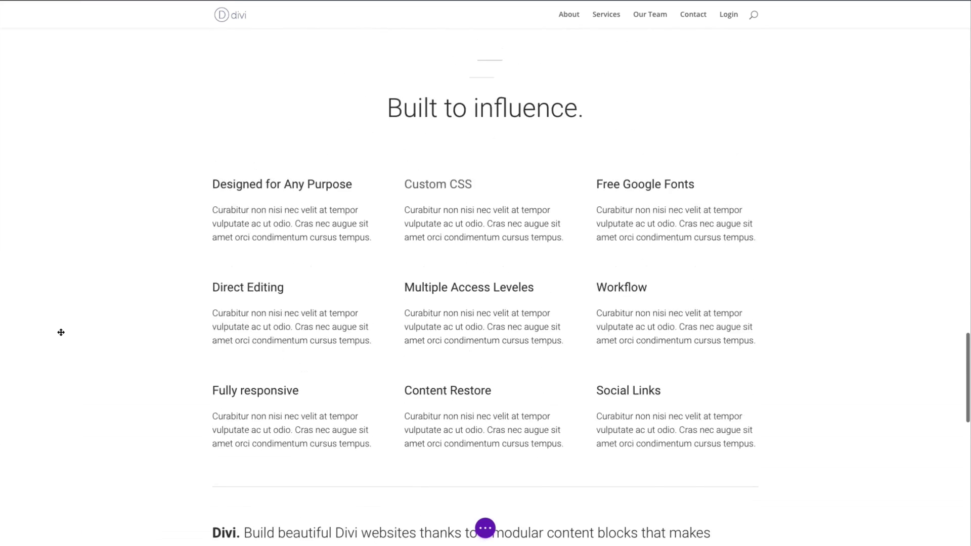
pyautogui.scroll(1, 61, 332)
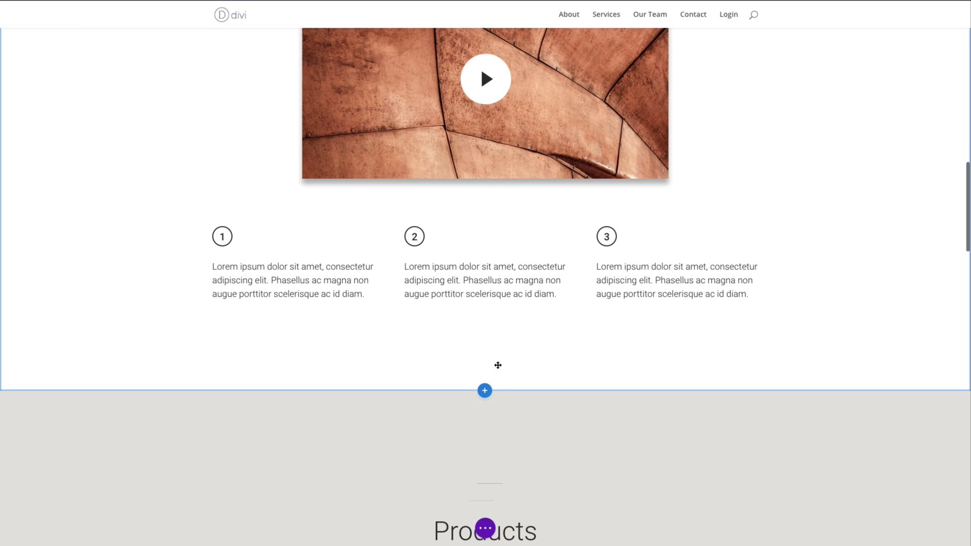
pyautogui.scroll(6, 167, 360)
pyautogui.scroll(15, 168, 360)
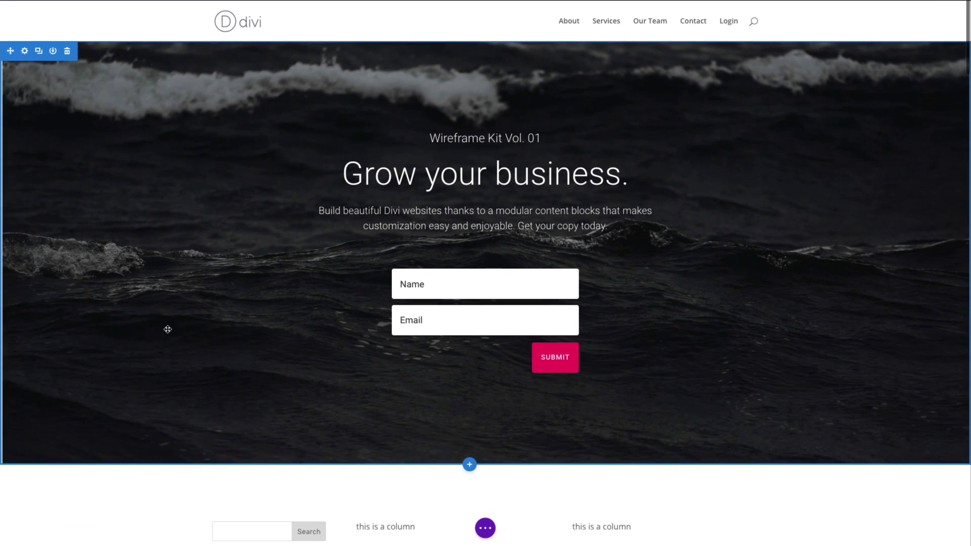
pyautogui.scroll(-8, 169, 359)
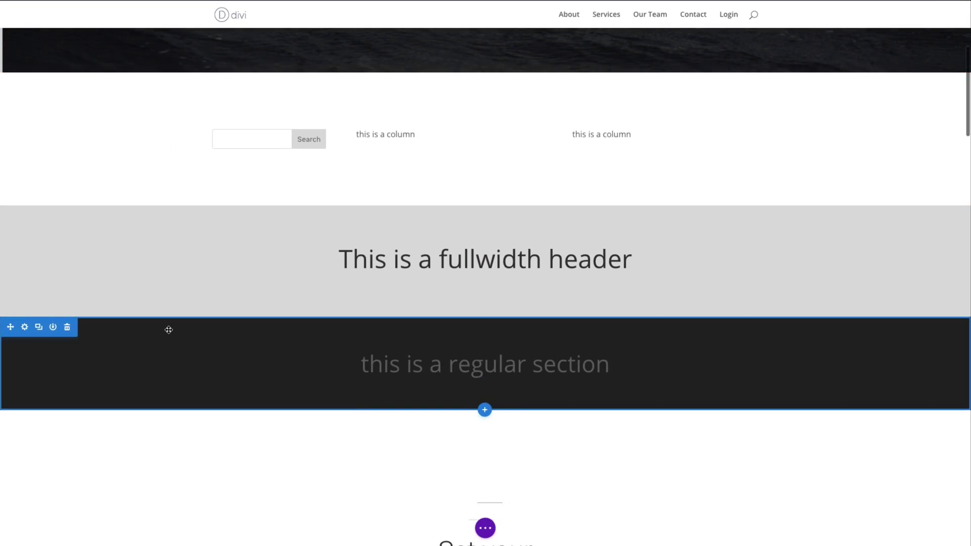